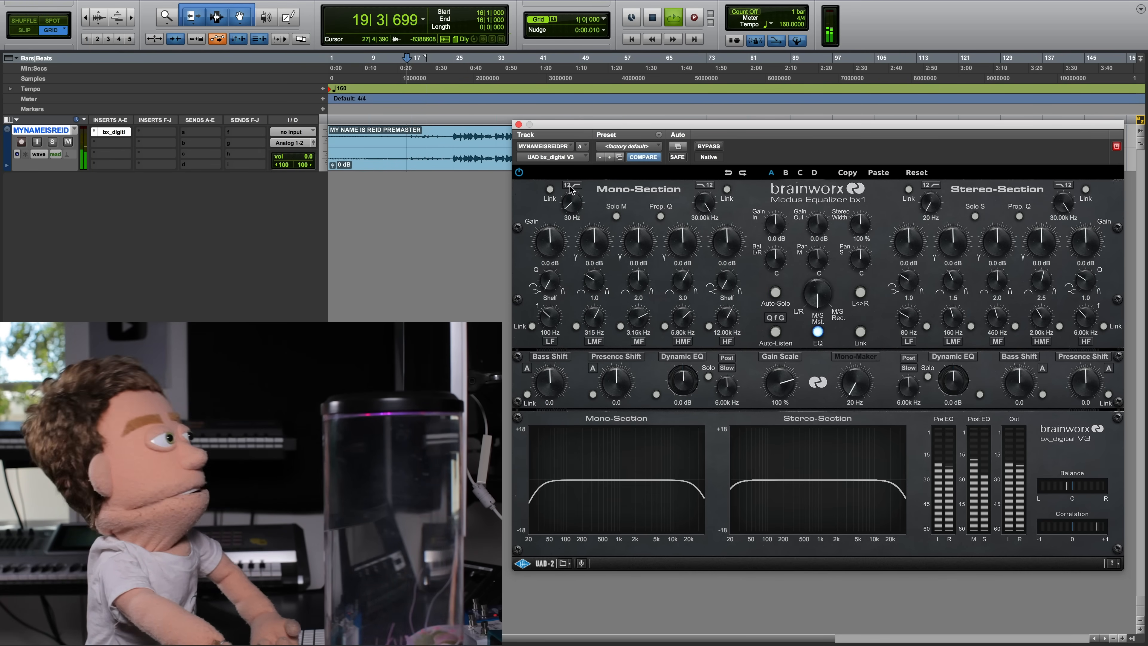
Set the Mono-Section's high-pass filter to 40 Hz and its low-pass filter to 18.01 kHz, and stop playback.
{"action": "mouse_move", "coordinate": [696, 205]}
{"action": "left_mouse_down"}
{"action": "mouse_move", "coordinate": [701, 222]}
{"action": "mouse_move", "coordinate": [708, 209]}
{"action": "left_mouse_up"}
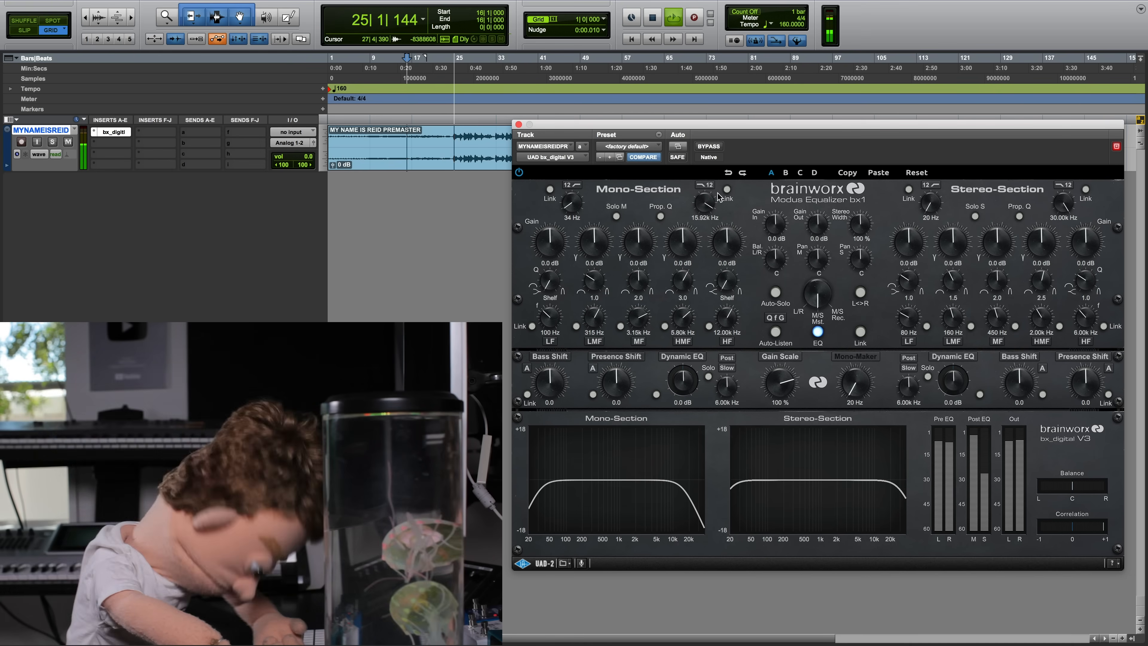
{"action": "left_click_drag", "start_coordinate": [707, 201], "coordinate": [706, 197]}
{"action": "left_click_drag", "start_coordinate": [571, 208], "coordinate": [575, 219]}
{"action": "key", "text": "space"}
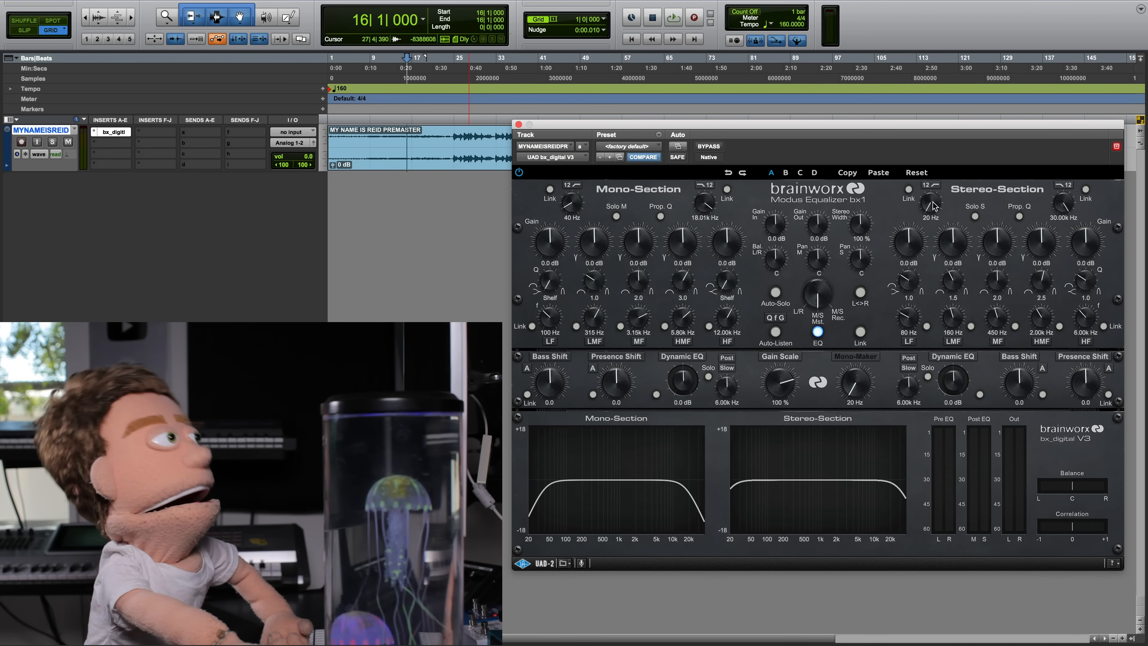
Play the track from bar 25 and set the Stereo-Section's high-pass filter to 108 Hz and low-pass filter to 17.96 kHz.
{"action": "left_click", "coordinate": [451, 140]}
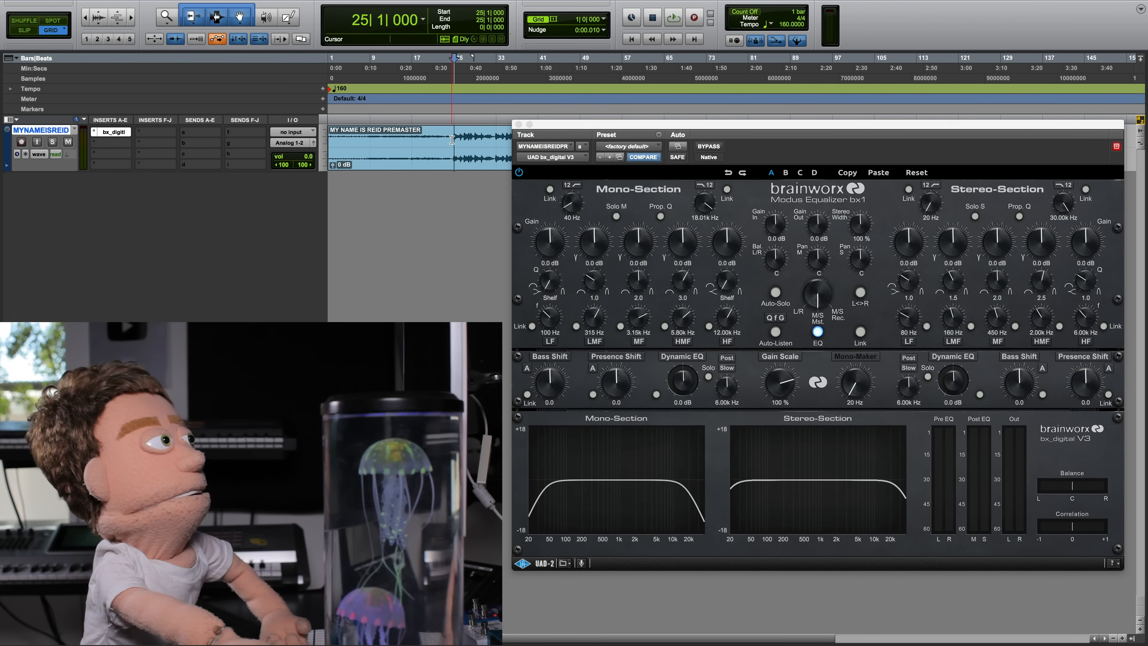
{"action": "key", "text": "space"}
{"action": "left_click_drag", "start_coordinate": [929, 204], "coordinate": [934, 182]}
{"action": "left_click_drag", "start_coordinate": [1054, 204], "coordinate": [1054, 202]}
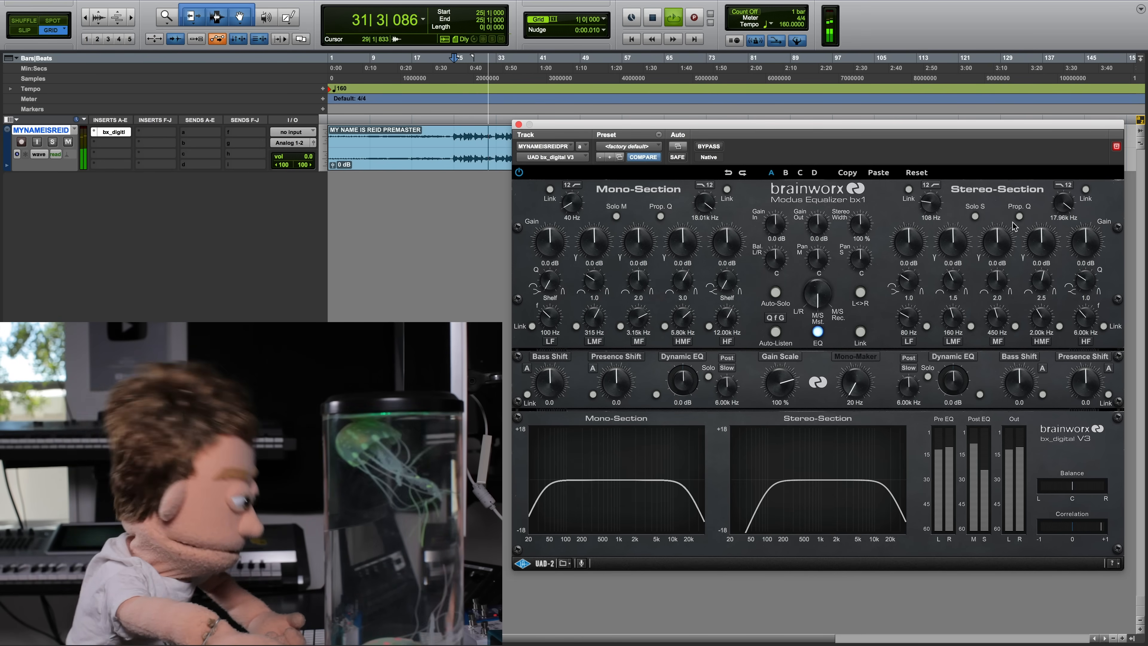
{"action": "key", "text": "space"}
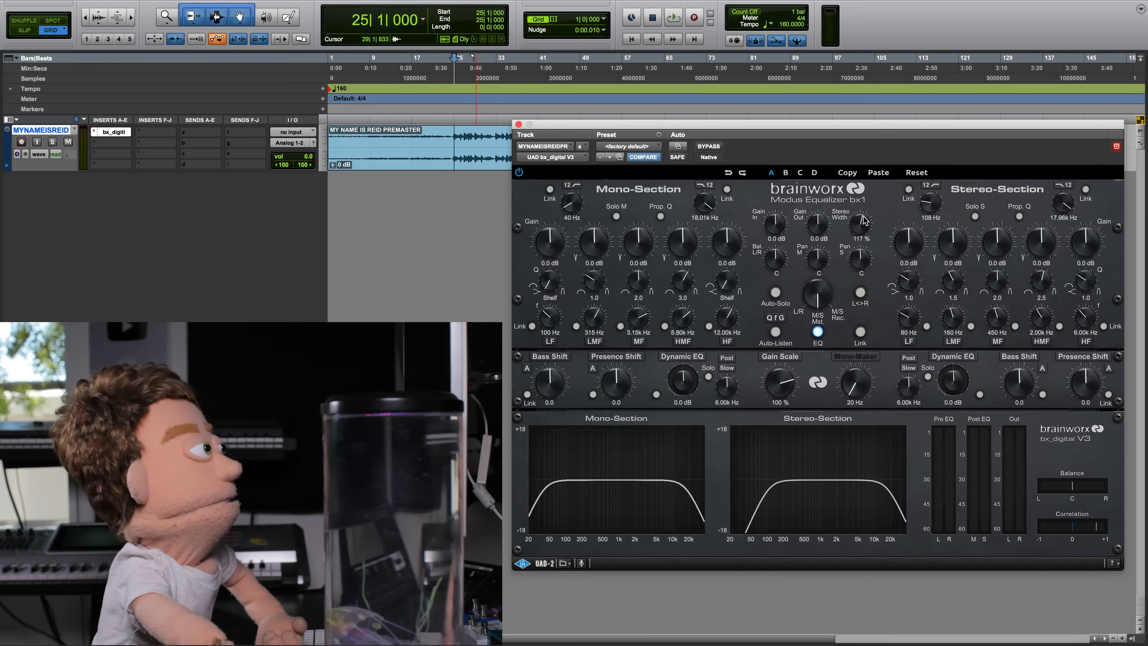
Set the Stereo Width to 124% and the Mono-Maker to 50 Hz while the track plays from bar 25.
{"action": "key", "text": "space"}
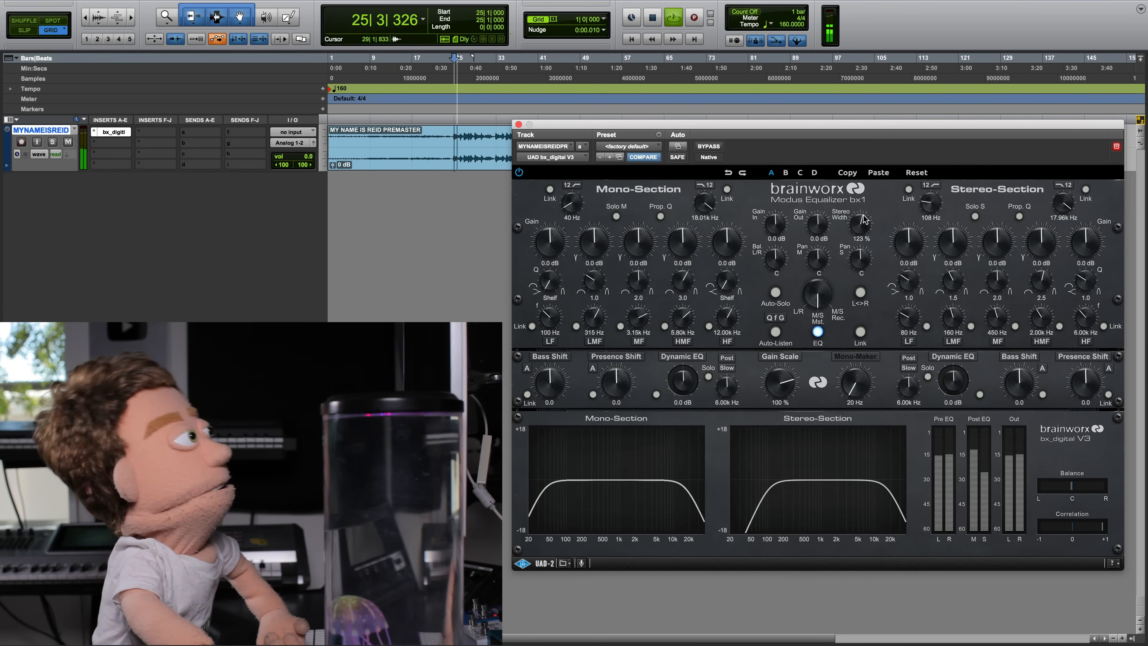
{"action": "left_click_drag", "start_coordinate": [861, 216], "coordinate": [863, 223]}
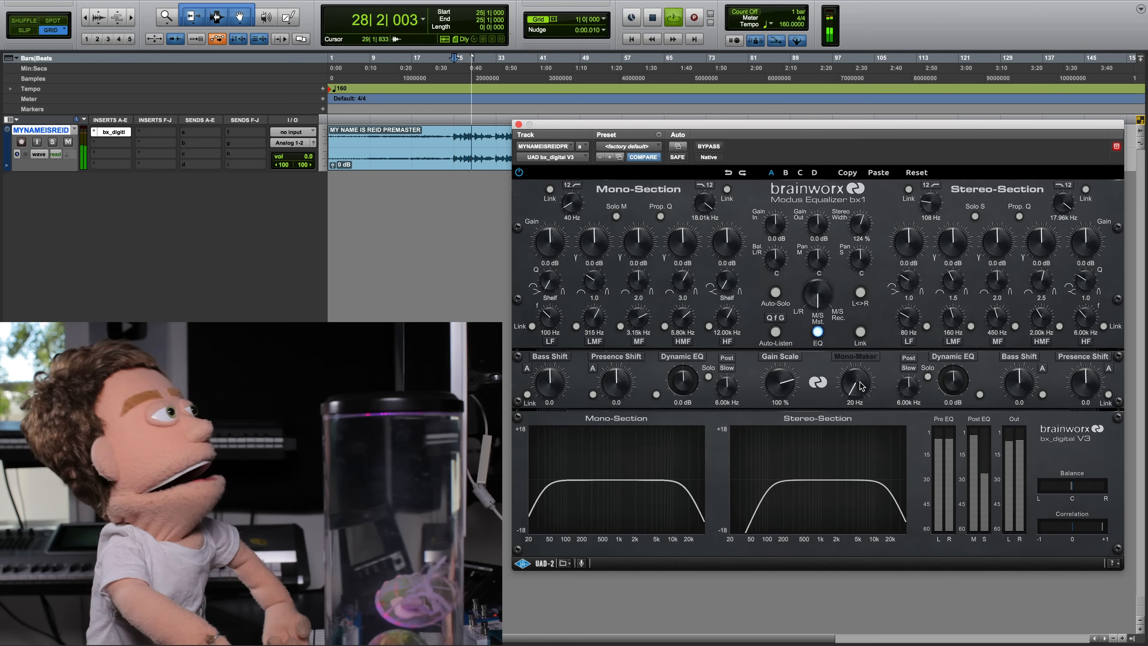
{"action": "mouse_move", "coordinate": [862, 384]}
{"action": "left_mouse_down"}
{"action": "mouse_move", "coordinate": [864, 373]}
{"action": "mouse_move", "coordinate": [873, 391]}
{"action": "left_mouse_up"}
{"action": "key", "text": "space"}
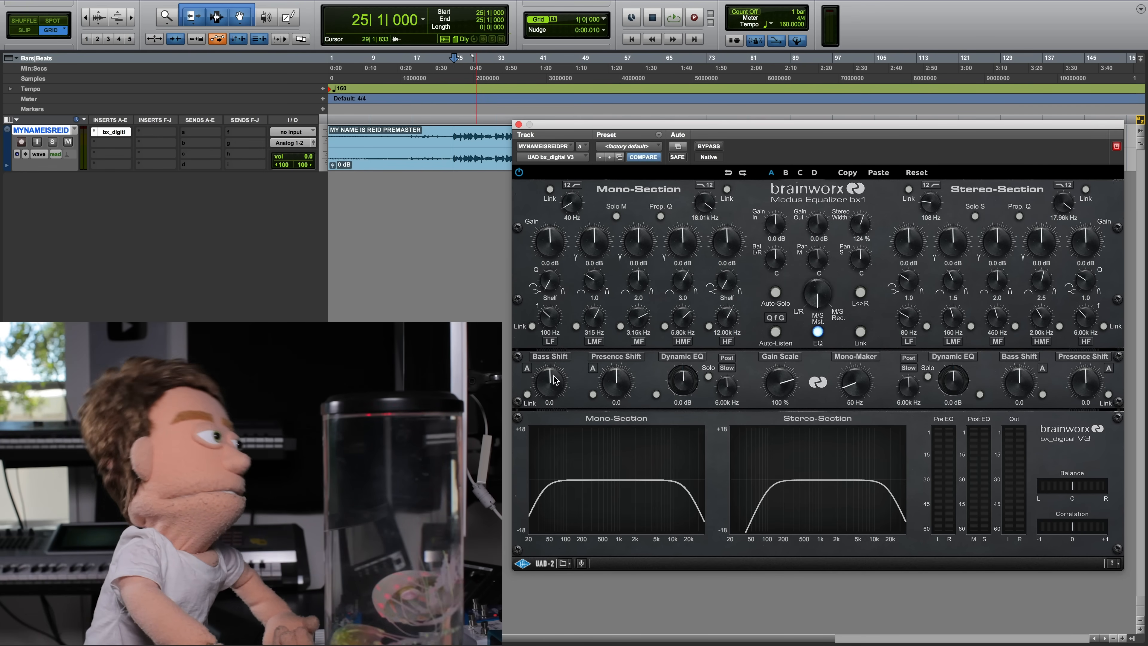
With the track playing, set the Mono-Section's Bass Shift to -0.9 and Presence Shift to +0.7.
{"action": "key", "text": "space"}
{"action": "mouse_move", "coordinate": [555, 379]}
{"action": "left_mouse_down"}
{"action": "mouse_move", "coordinate": [564, 360]}
{"action": "mouse_move", "coordinate": [555, 403]}
{"action": "mouse_move", "coordinate": [560, 389]}
{"action": "left_mouse_up"}
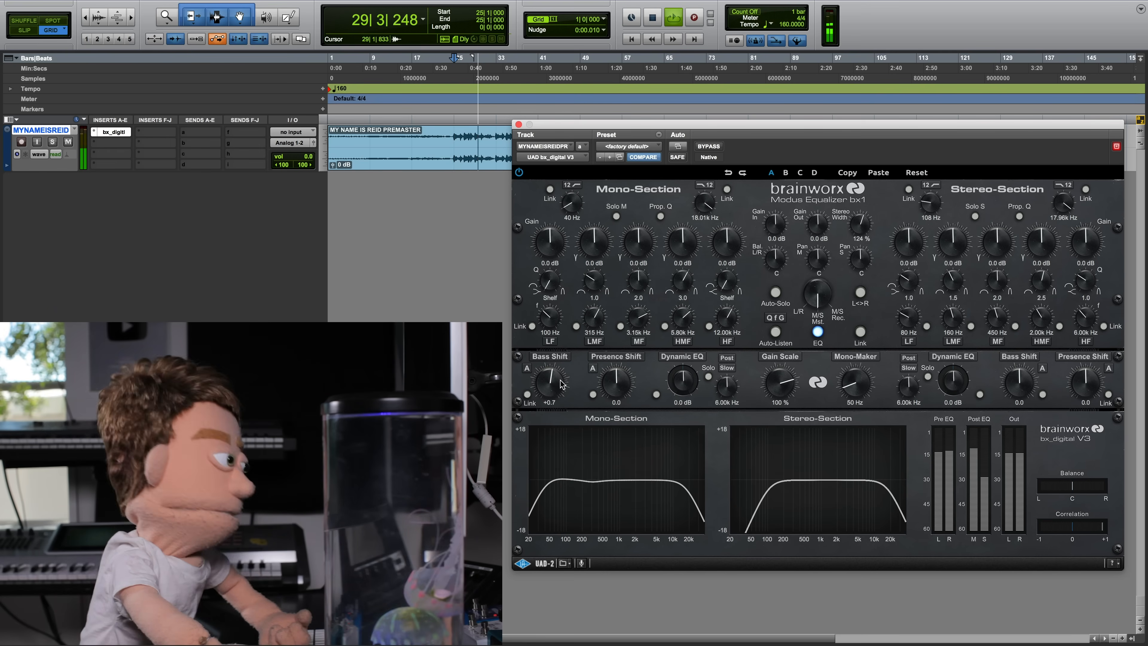
{"action": "left_click_drag", "start_coordinate": [559, 386], "coordinate": [619, 381]}
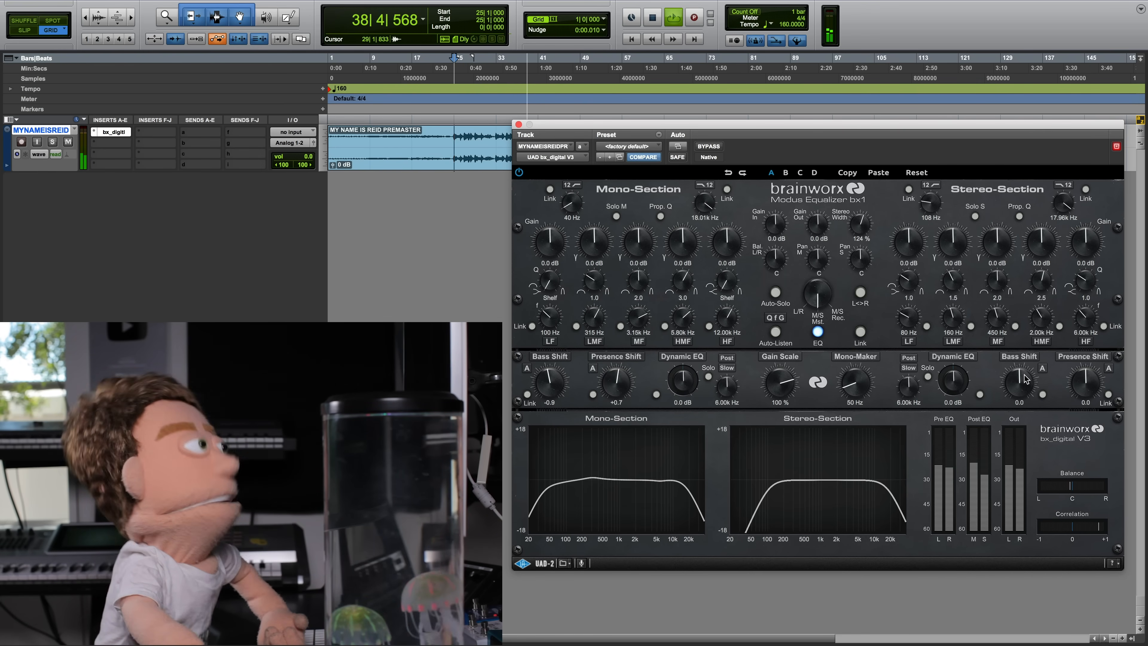
Set the Stereo-Section's Bass Shift to -2.1 and Presence Shift to +1.5, stop playback and close the equalizer window.
{"action": "left_click_drag", "start_coordinate": [1025, 379], "coordinate": [1088, 370]}
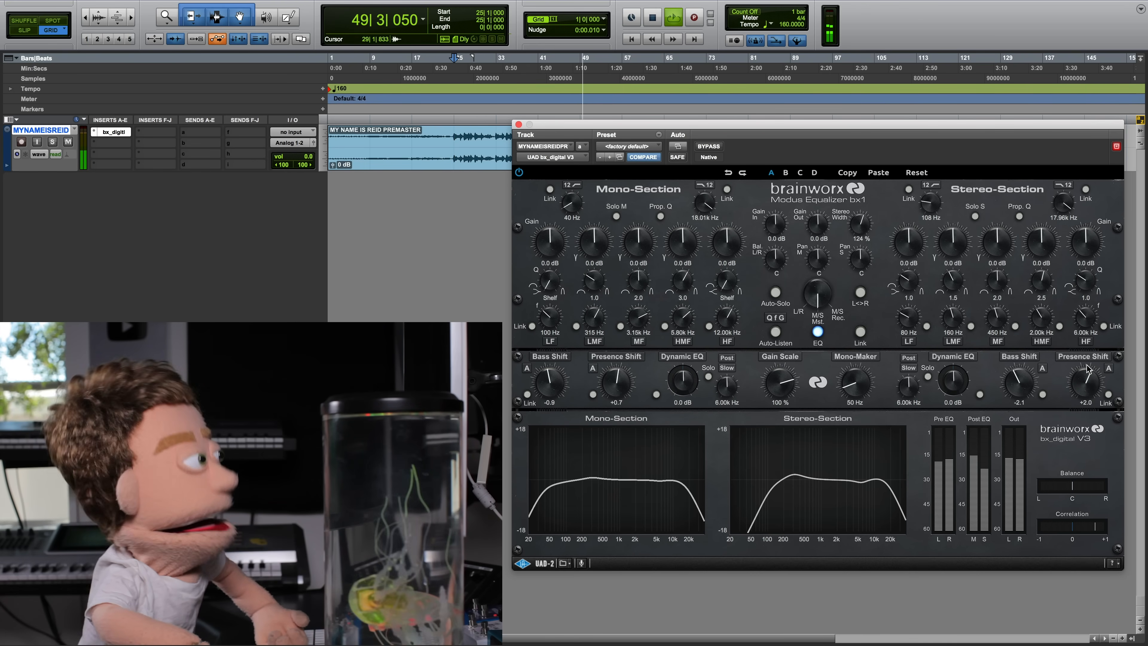
{"action": "key", "text": "space"}
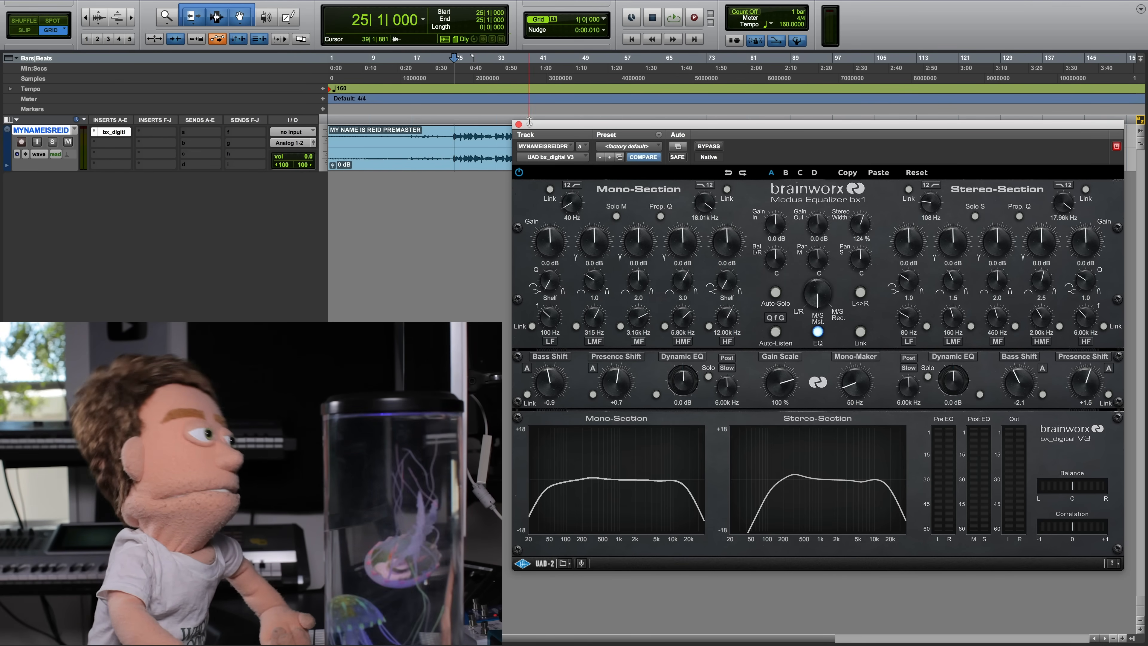
{"action": "left_click", "coordinate": [519, 125]}
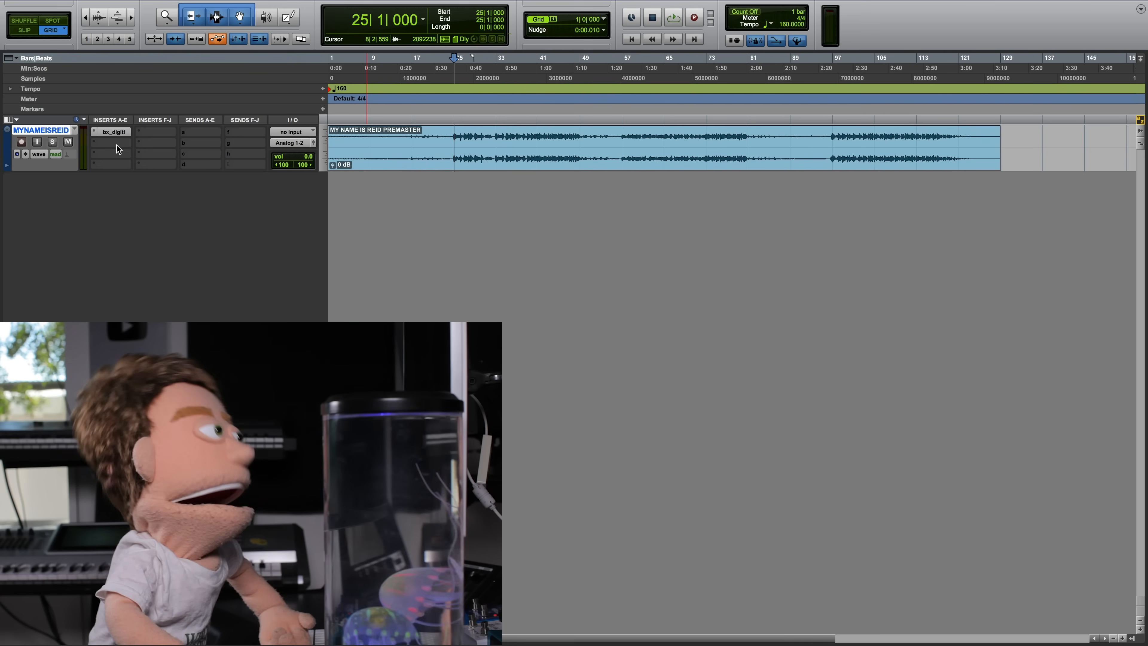
Insert the stereo UAD API 2500 compressor in the track's second insert slot and move its window clear over the workspace.
{"action": "left_click", "coordinate": [116, 142]}
{"action": "mouse_move", "coordinate": [174, 165]}
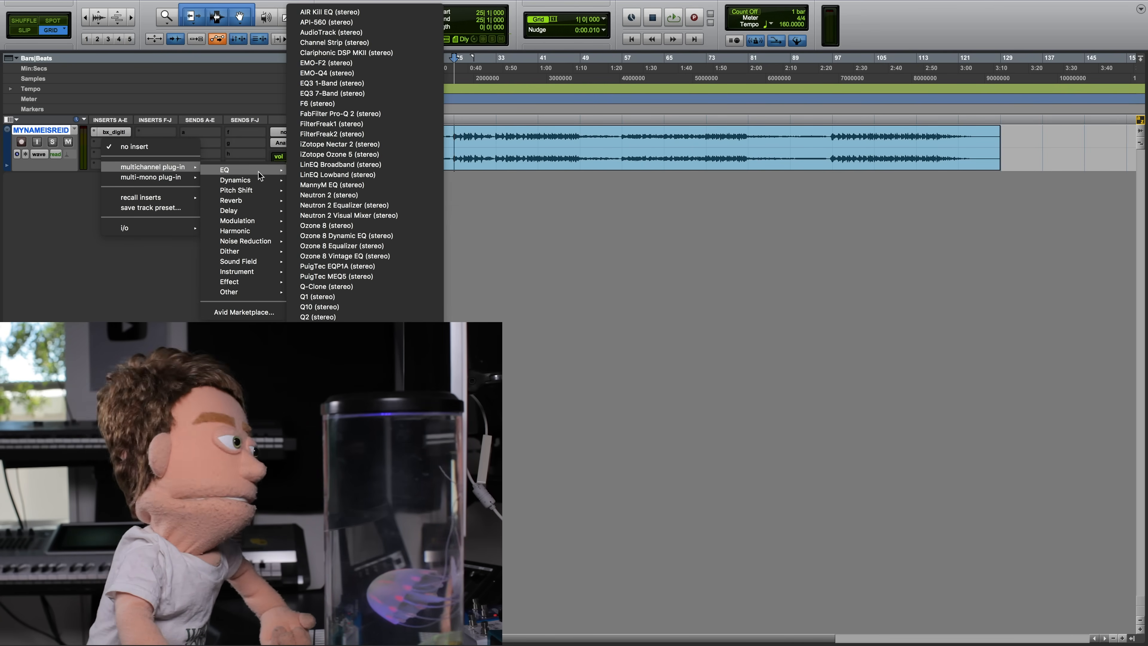
{"action": "mouse_move", "coordinate": [267, 180]}
{"action": "scroll", "coordinate": [425, 316], "scroll_direction": "down", "scroll_amount": 10}
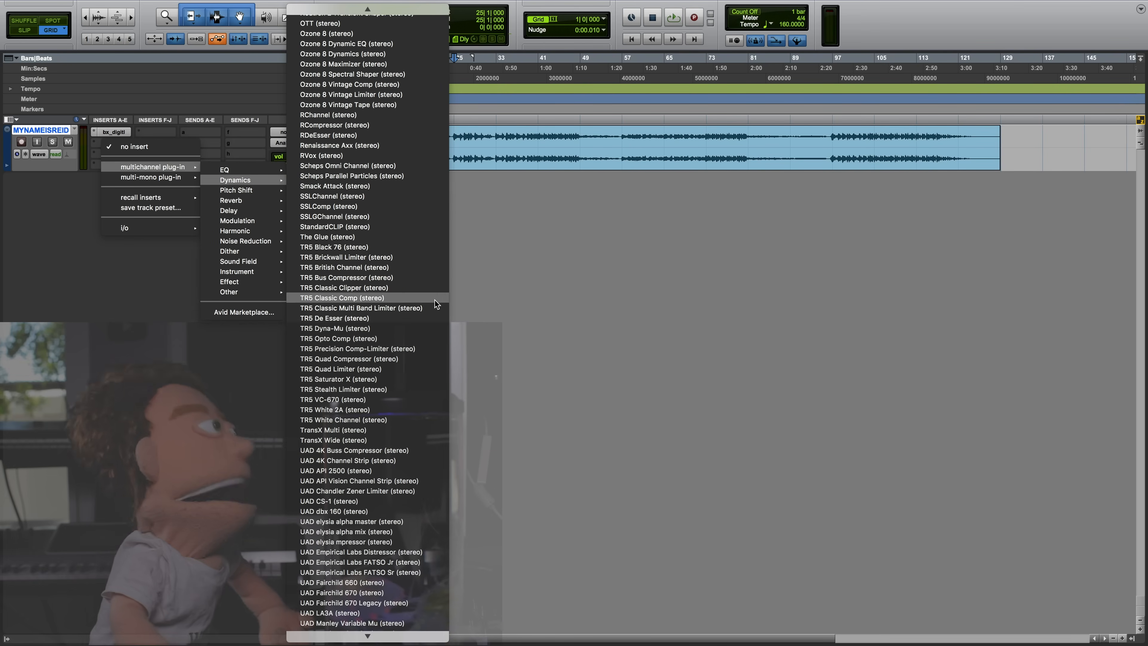
{"action": "left_click", "coordinate": [399, 470]}
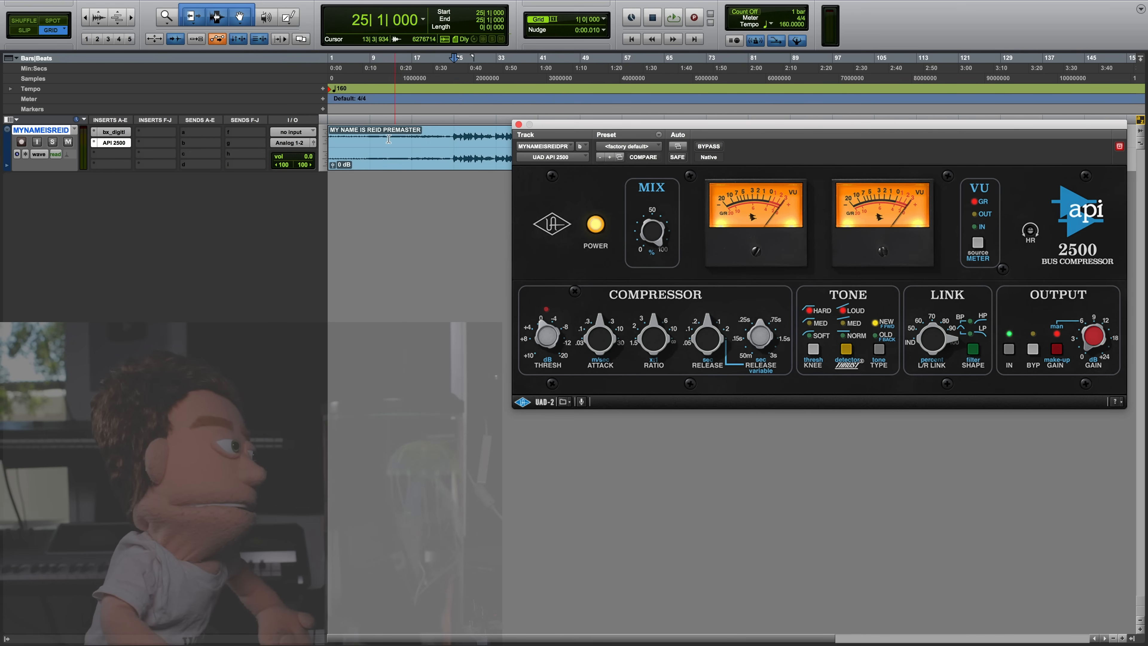
{"action": "left_click_drag", "start_coordinate": [664, 122], "coordinate": [508, 176]}
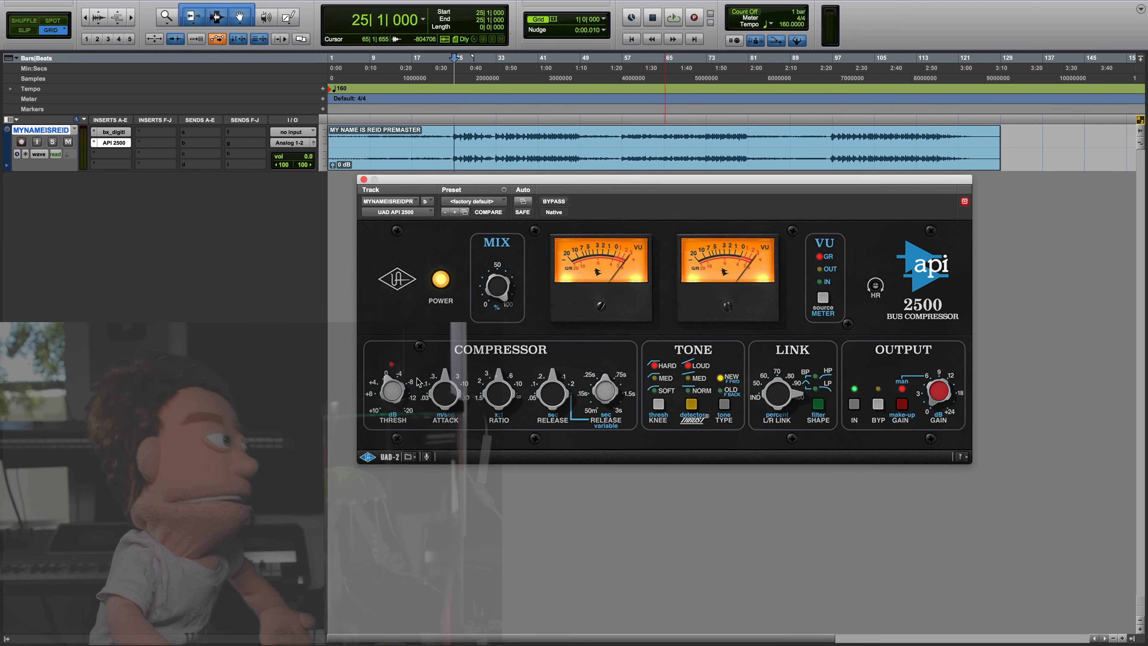
Play the track from bar 25 and adjust the compressor's threshold, attack, ratio and release, slowing the attack and lowering the ratio.
{"action": "key", "text": "space"}
{"action": "left_click_drag", "start_coordinate": [389, 380], "coordinate": [386, 366]}
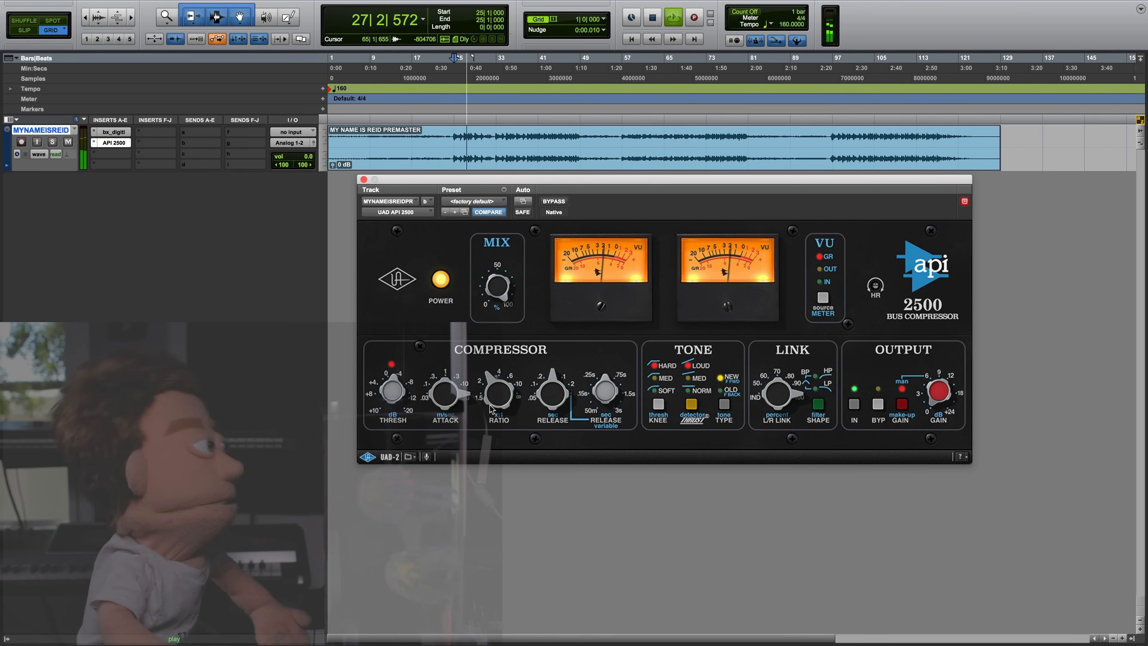
{"action": "left_click_drag", "start_coordinate": [492, 392], "coordinate": [512, 404]}
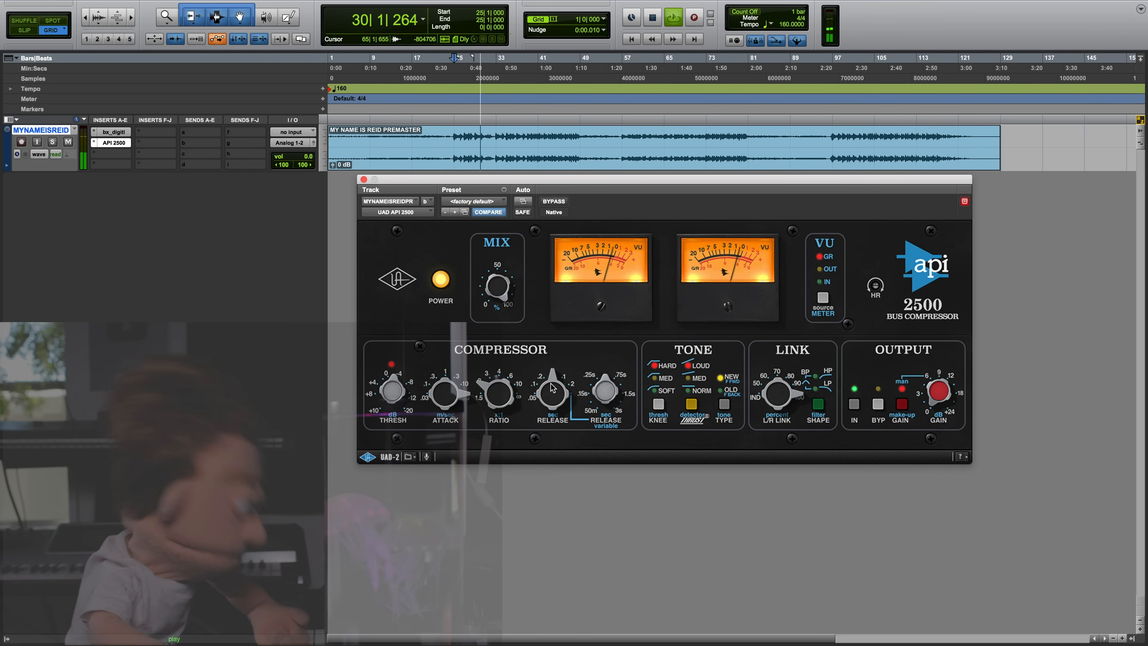
{"action": "mouse_move", "coordinate": [550, 383]}
{"action": "left_mouse_down"}
{"action": "mouse_move", "coordinate": [544, 390]}
{"action": "mouse_move", "coordinate": [557, 388]}
{"action": "left_mouse_up"}
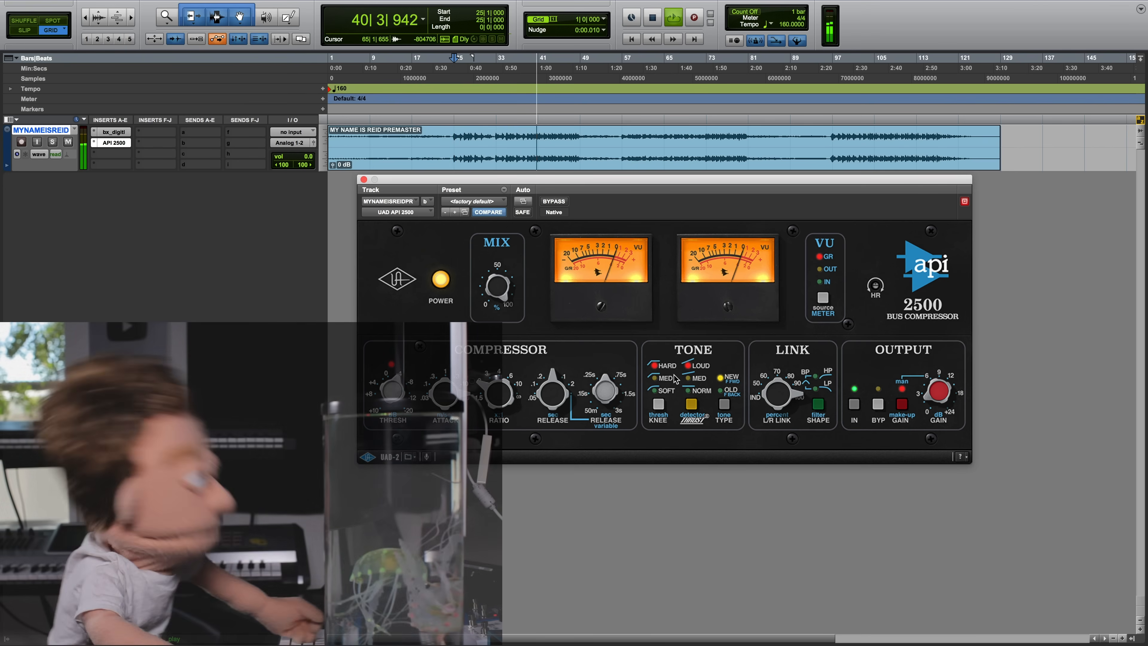
Audition the compressor's tone options and set the threshold knee to SOFT and the detector Thrust to NORM.
{"action": "left_click", "coordinate": [658, 403]}
{"action": "left_click", "coordinate": [691, 403]}
{"action": "left_click", "coordinate": [691, 402]}
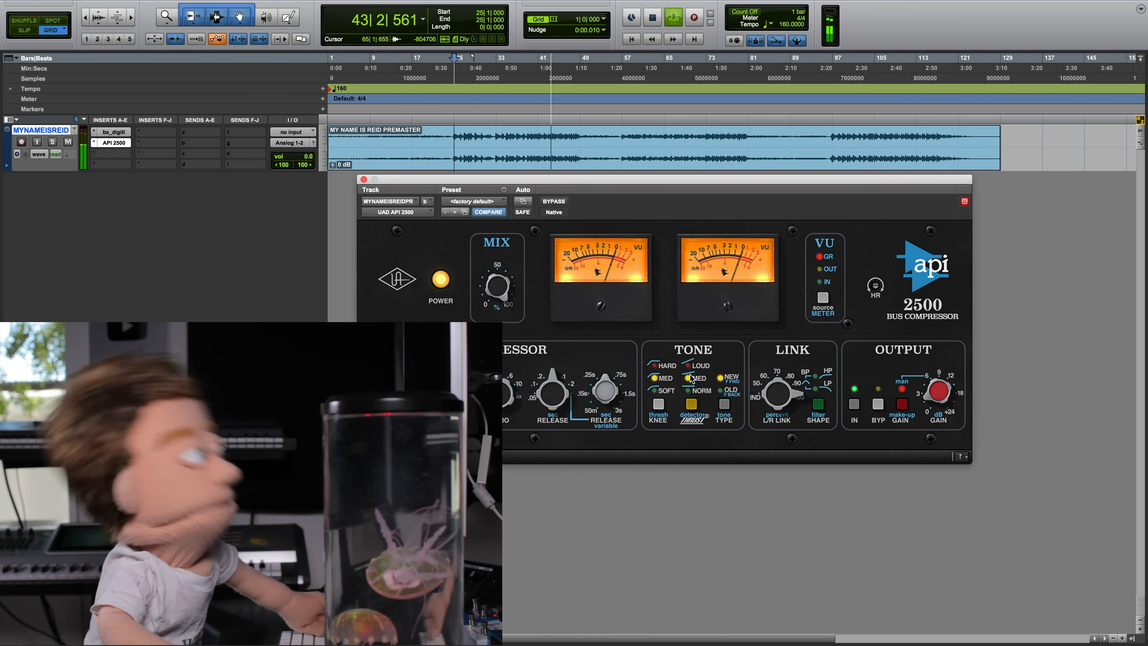
{"action": "left_click", "coordinate": [687, 390]}
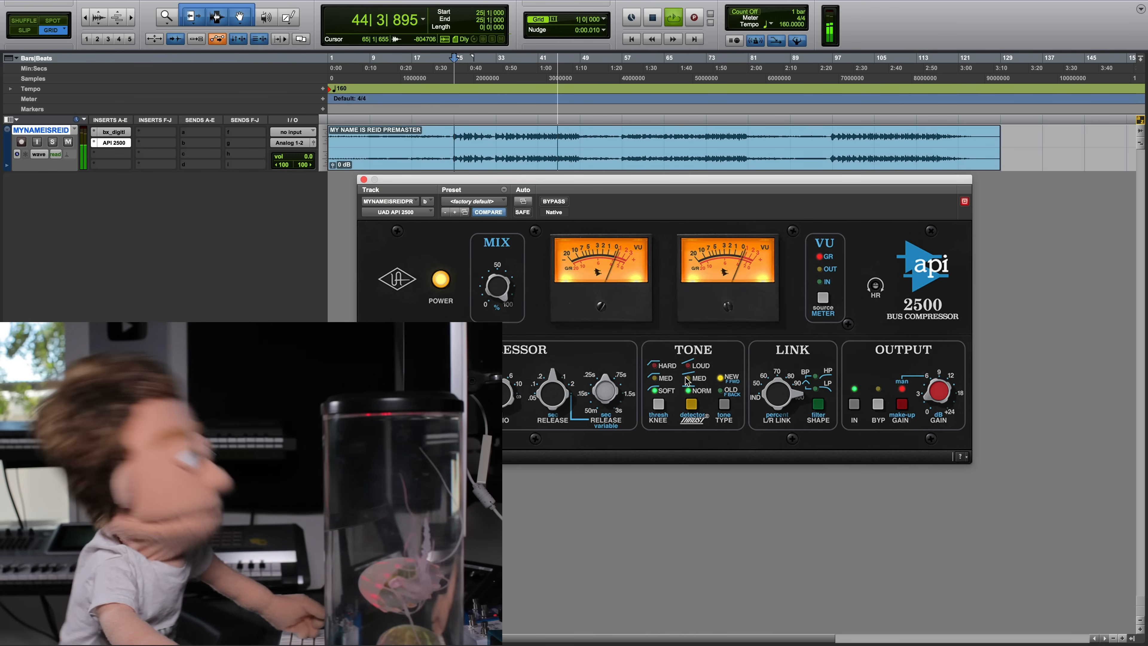
{"action": "left_click", "coordinate": [687, 379]}
{"action": "left_click", "coordinate": [658, 391]}
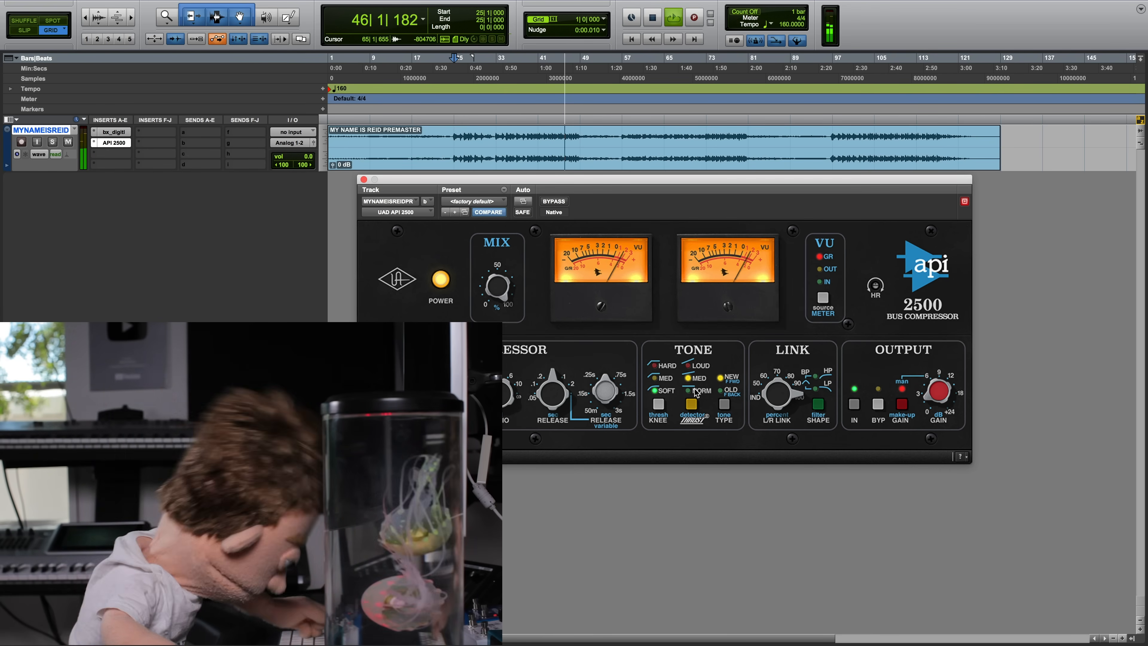
{"action": "left_click", "coordinate": [689, 390]}
Try the OLD tone type against NEW while playing from bar 25, and return to NEW.
{"action": "left_click", "coordinate": [721, 390]}
{"action": "key", "text": "space"}
{"action": "key", "text": "space"}
{"action": "left_click", "coordinate": [722, 378]}
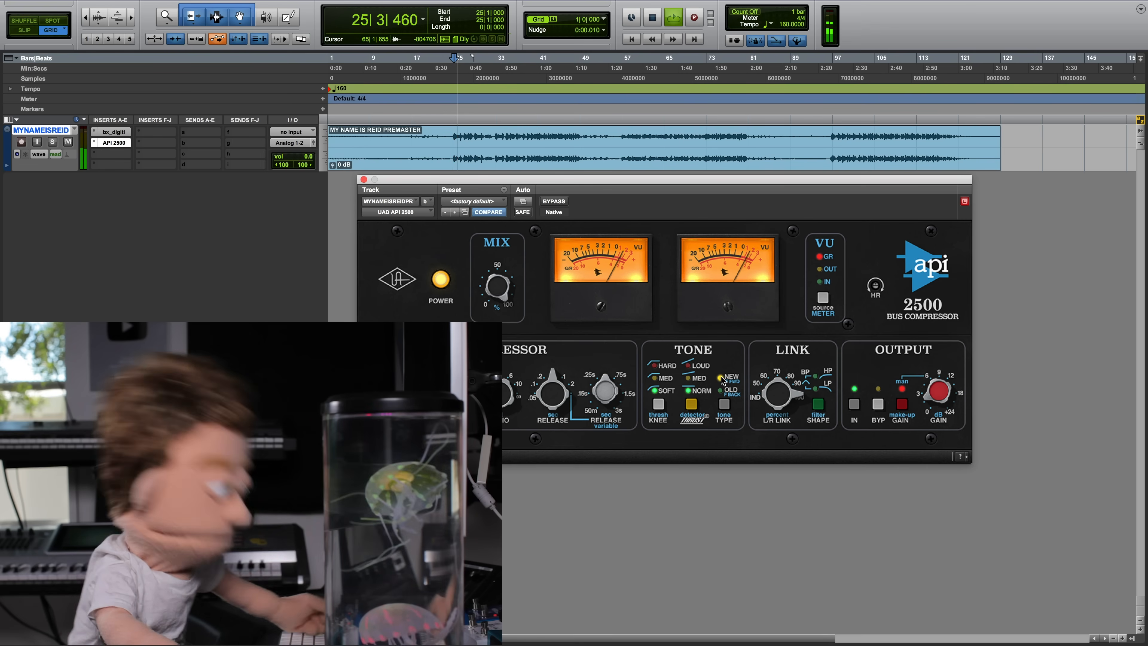
{"action": "key", "text": "space"}
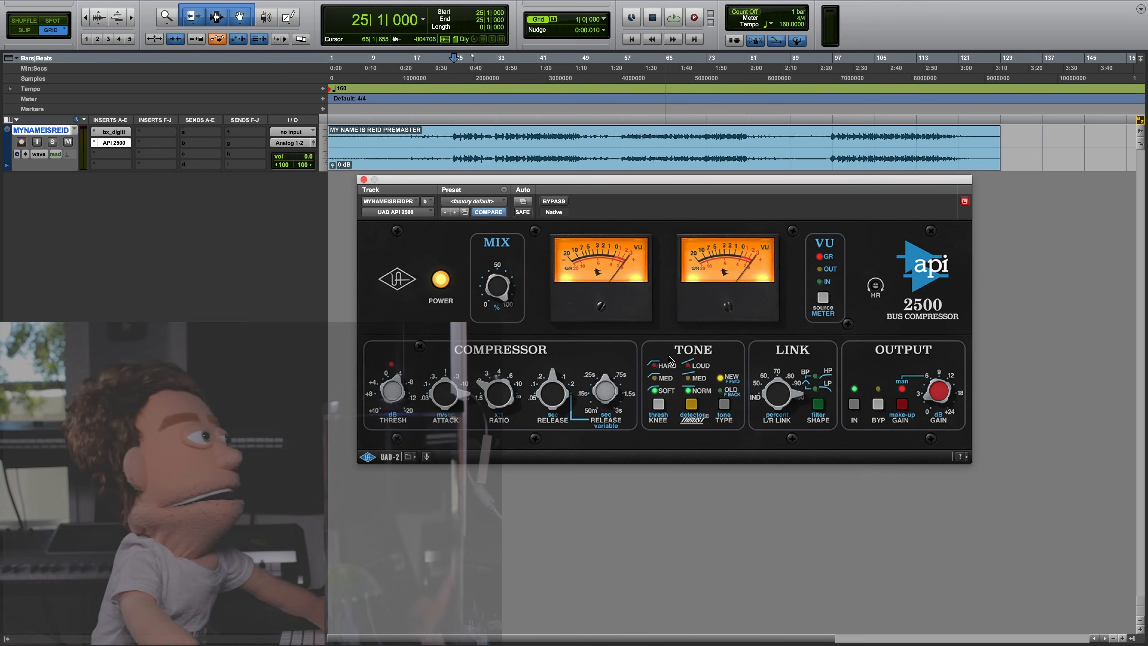
Listen to the compressed track from bar 25 and try out the compressor's dry/wet Mix control.
{"action": "key", "text": "space"}
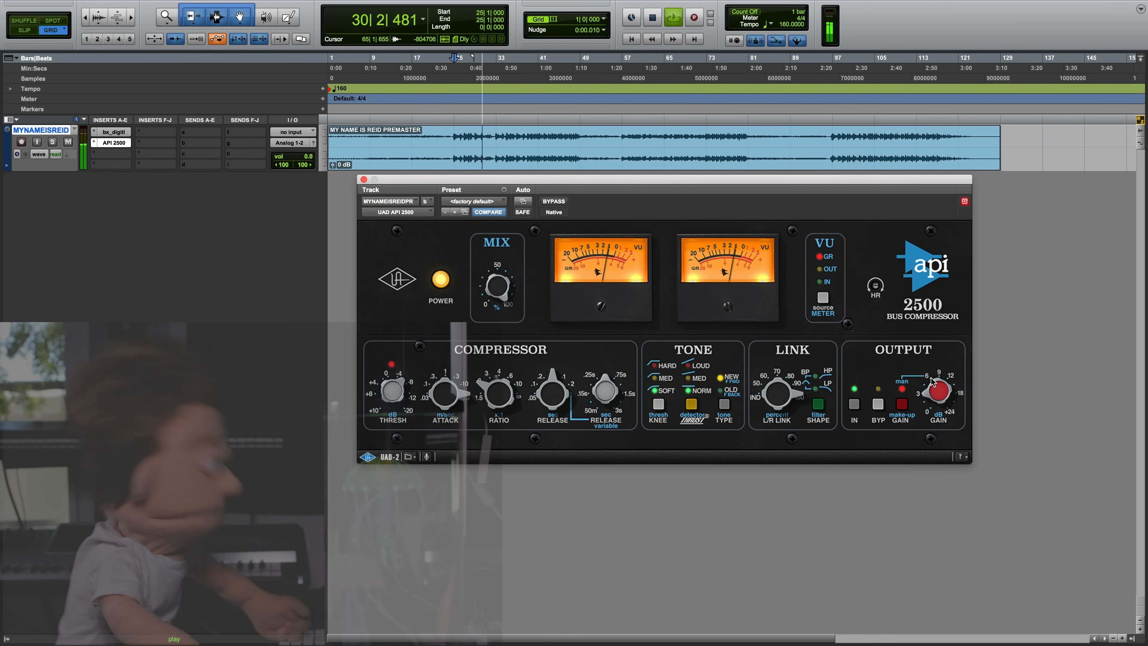
{"action": "key", "text": "space"}
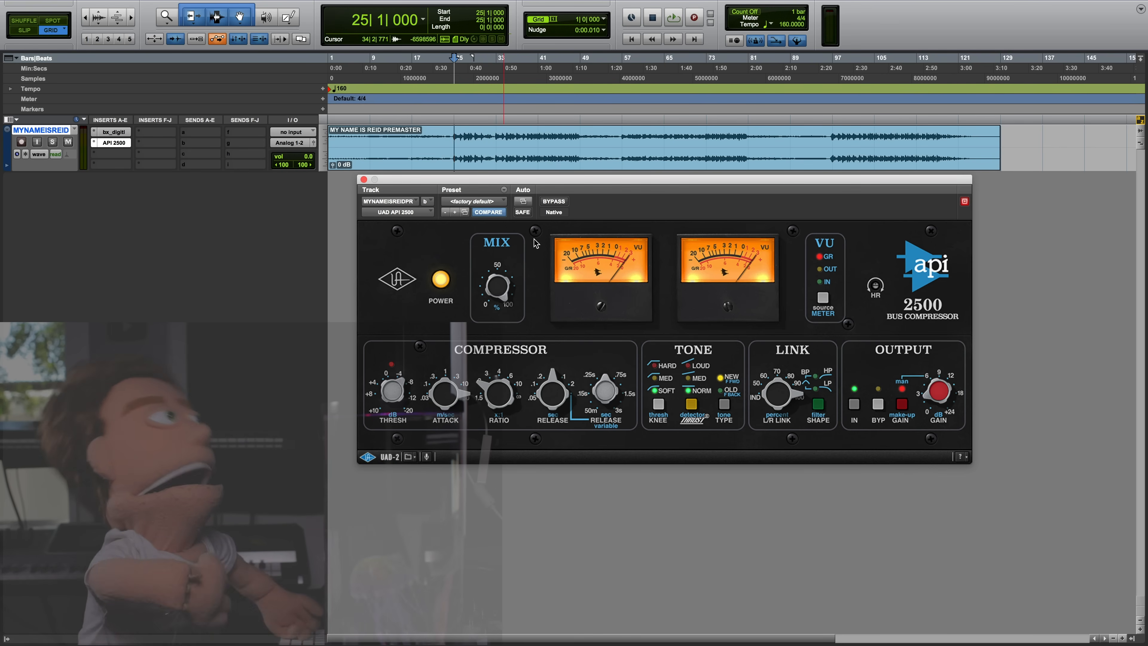
{"action": "key", "text": "space"}
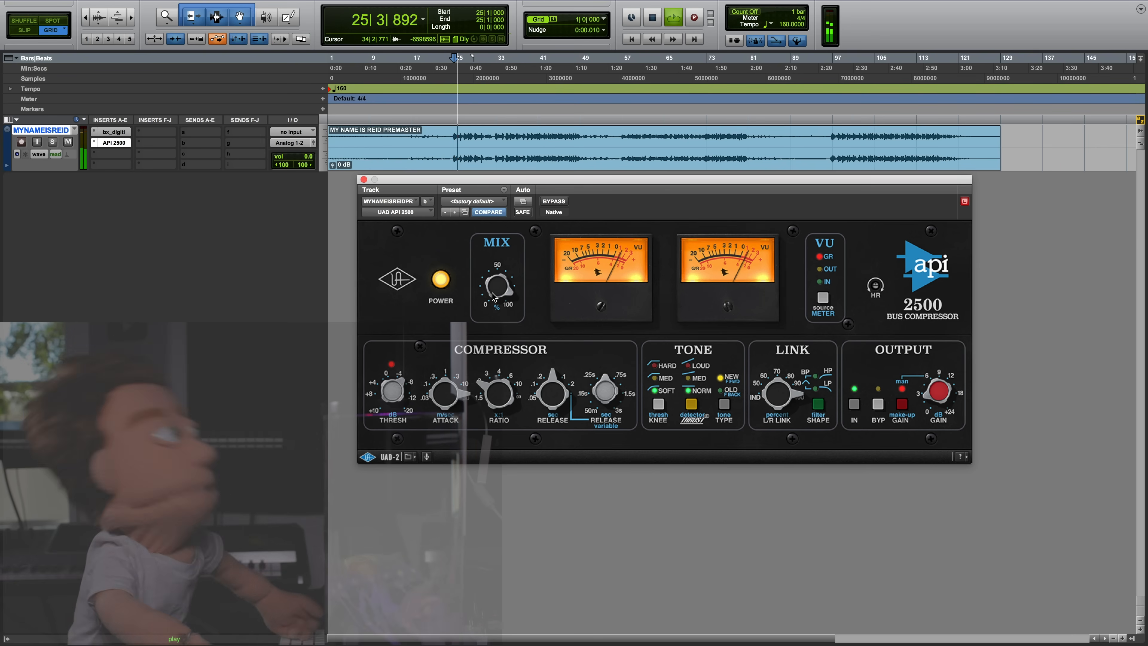
{"action": "key", "text": "space"}
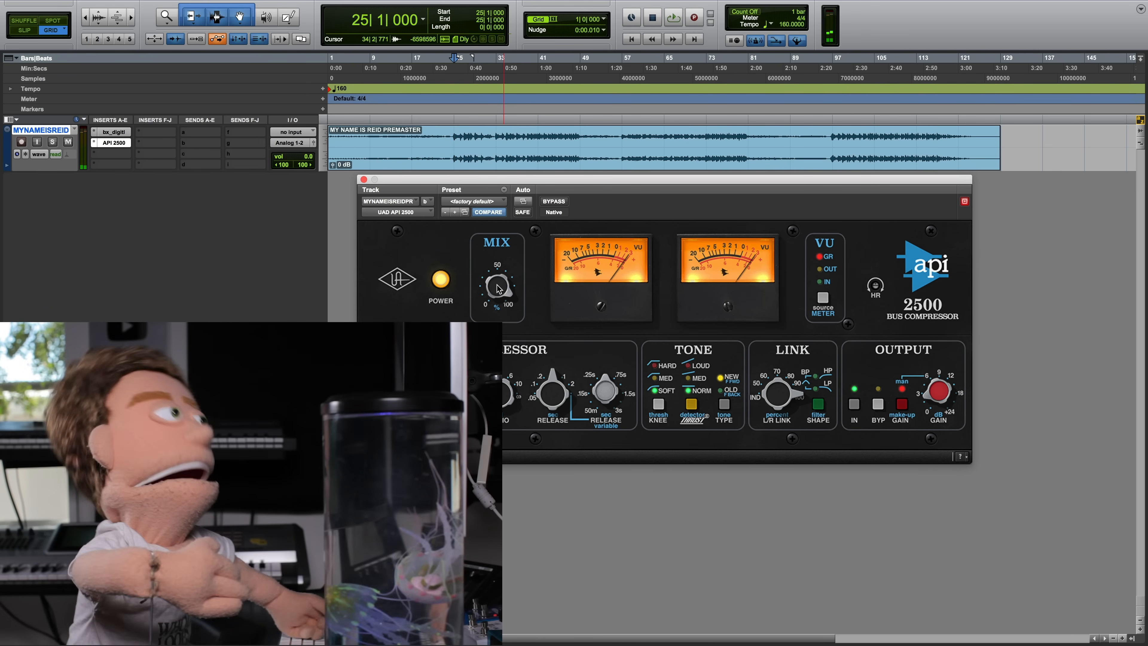
{"action": "left_click_drag", "start_coordinate": [501, 281], "coordinate": [504, 267]}
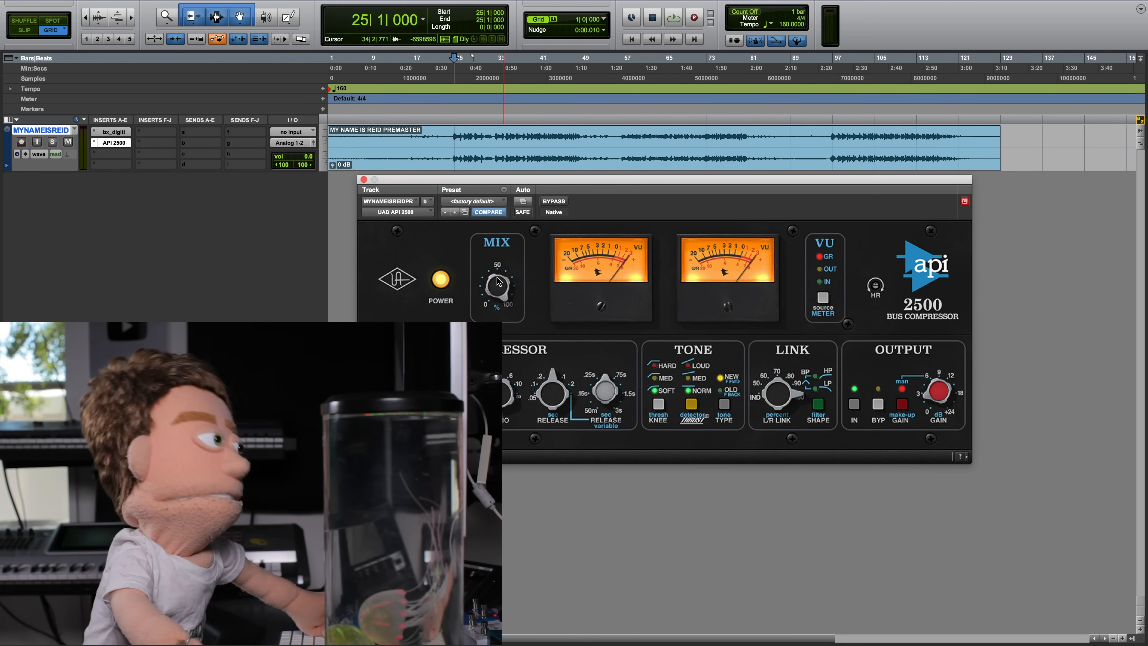
{"action": "key", "text": "space"}
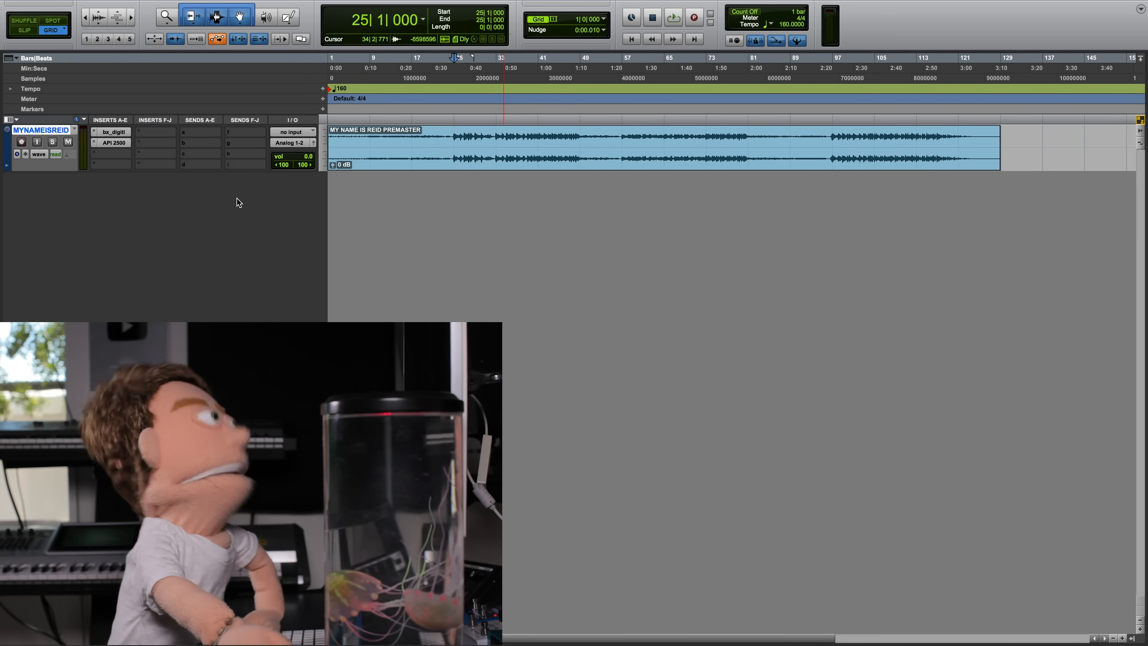
Insert the stereo UAD Vertigo VSM-3 harmonic plug-in in the track's third insert slot.
{"action": "left_click", "coordinate": [107, 152]}
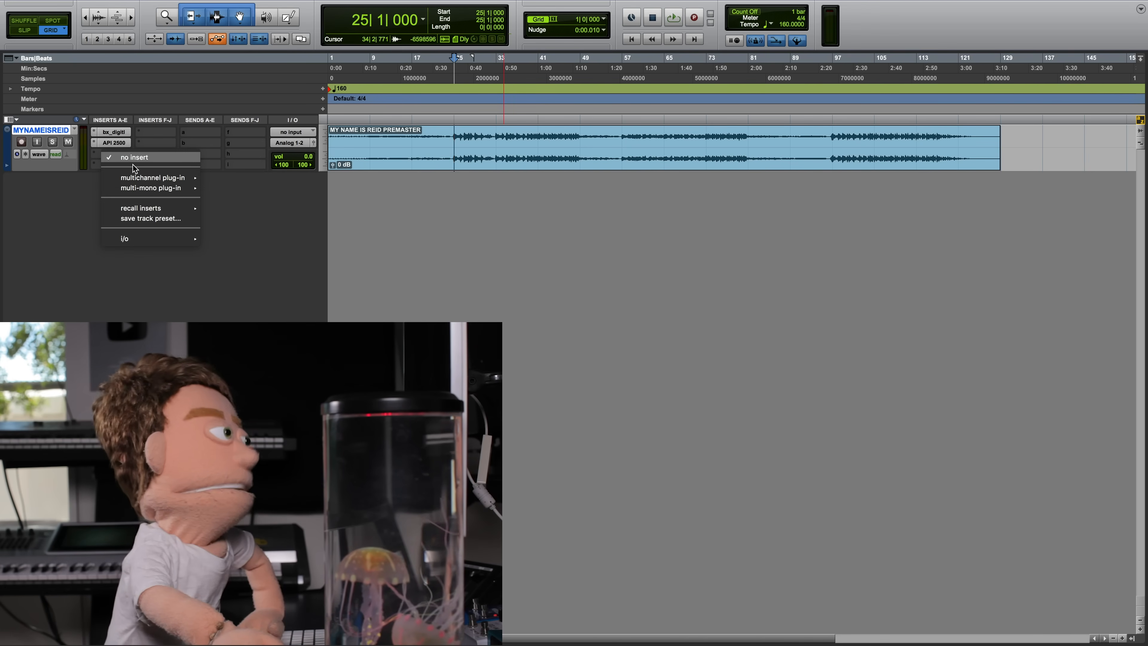
{"action": "mouse_move", "coordinate": [171, 177]}
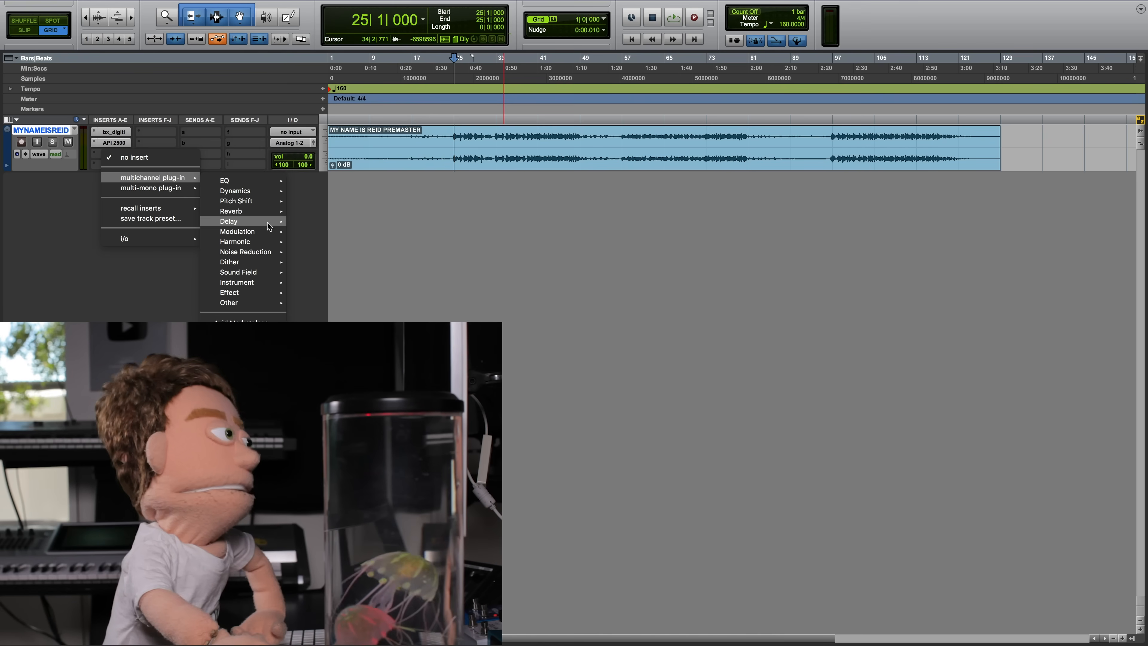
{"action": "mouse_move", "coordinate": [285, 242]}
{"action": "scroll", "coordinate": [361, 362], "scroll_direction": "down", "scroll_amount": 10}
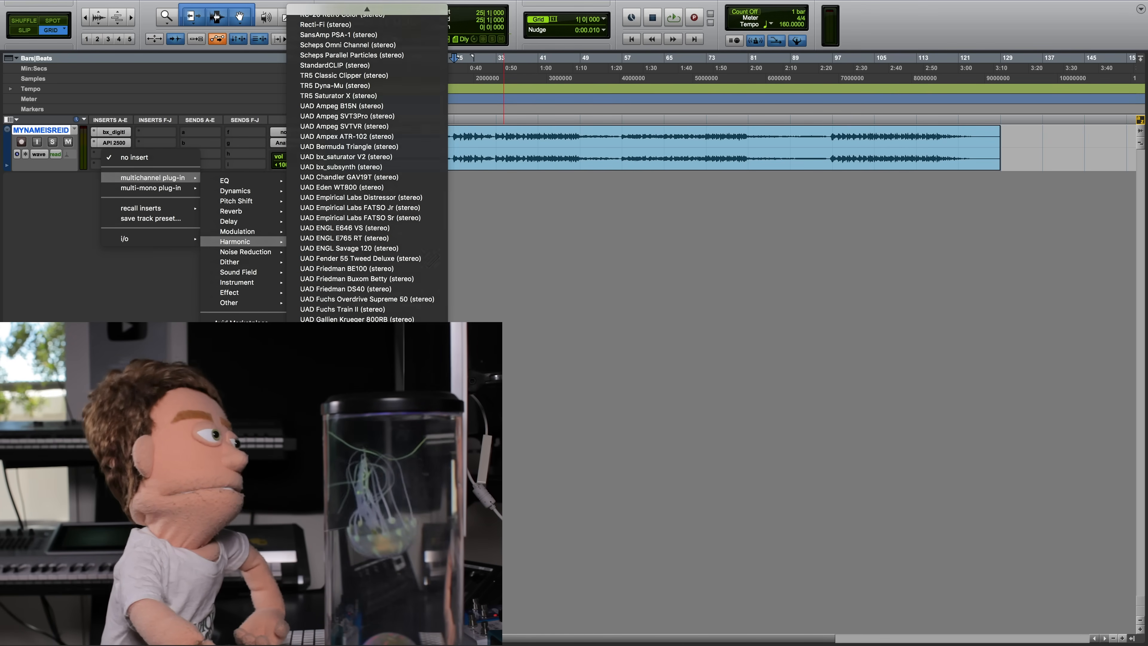
{"action": "left_click", "coordinate": [361, 452]}
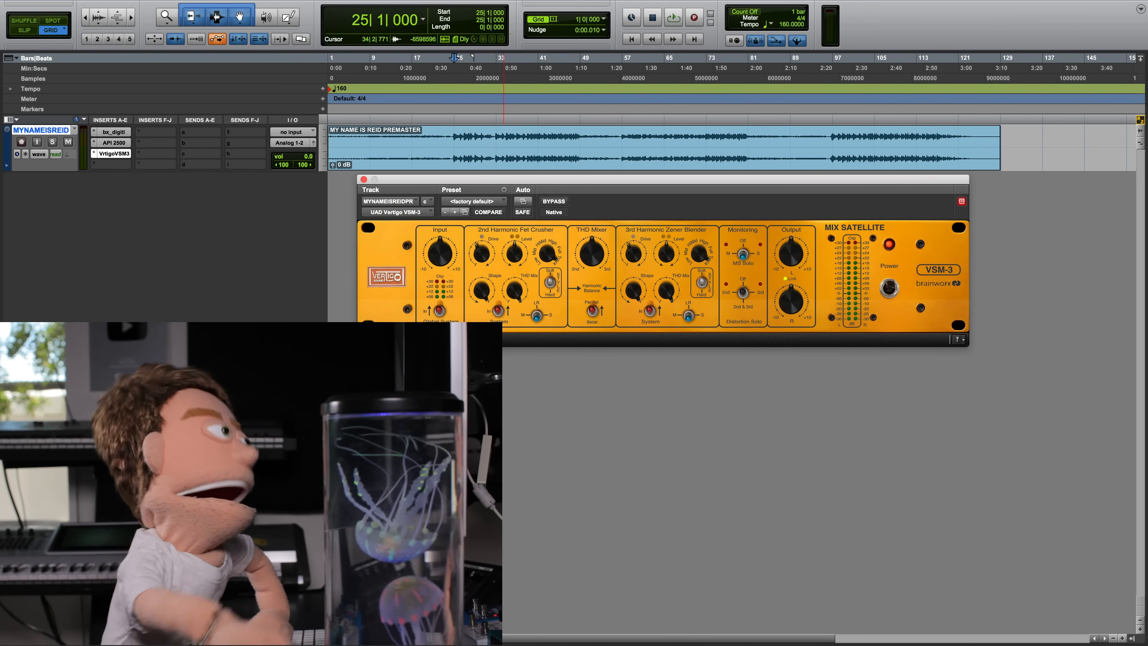
Load the HiFi your Mix preset into the VSM-3 and listen to the track from bar 25.
{"action": "left_click", "coordinate": [384, 339]}
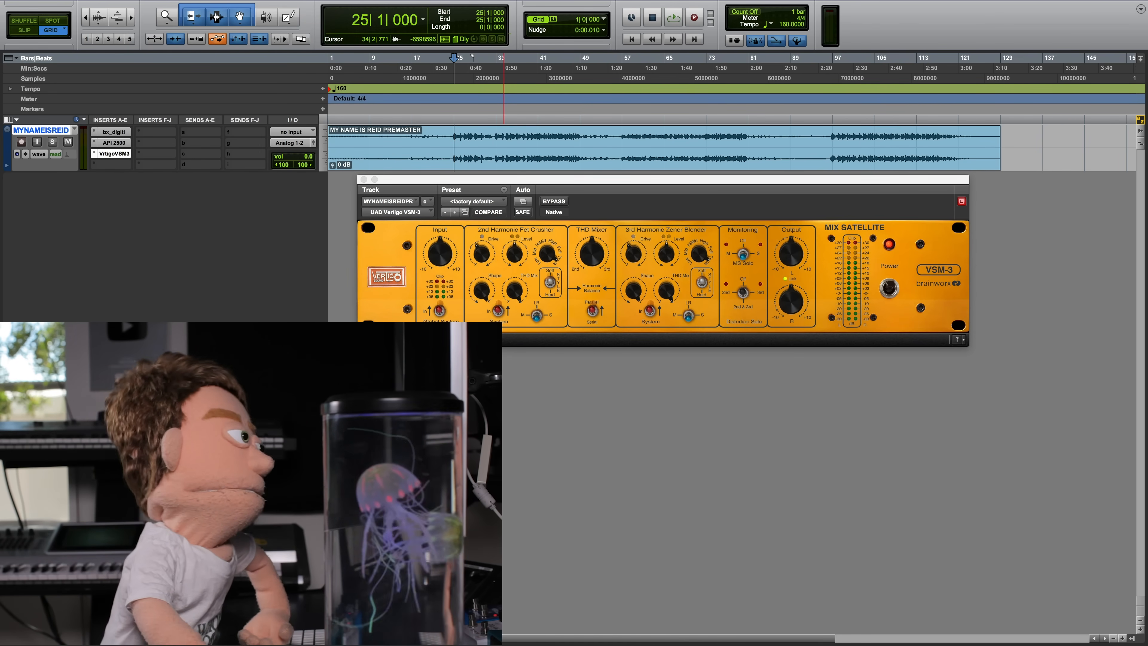
{"action": "left_click", "coordinate": [393, 350]}
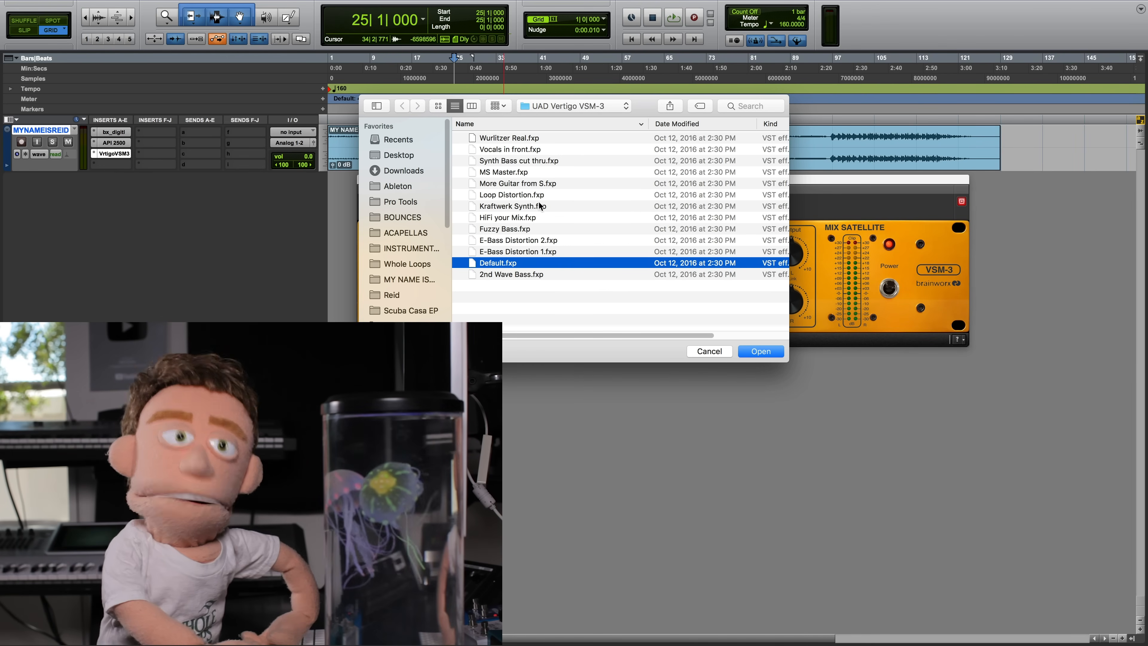
{"action": "left_click", "coordinate": [533, 217]}
{"action": "double_click", "coordinate": [533, 217]}
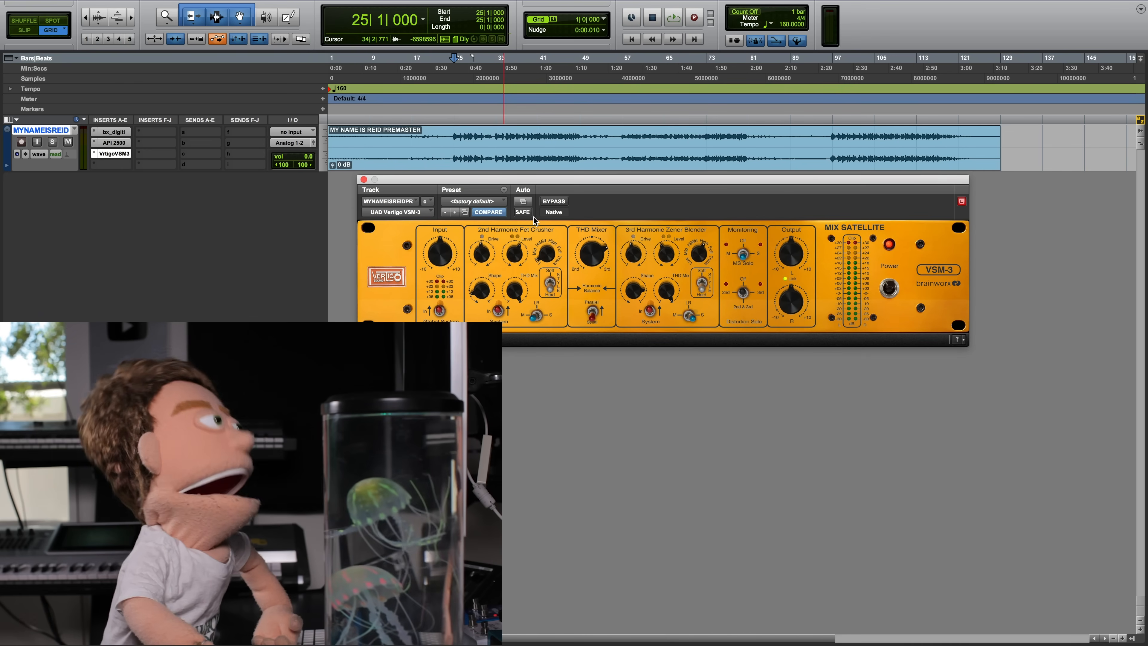
{"action": "key", "text": "space"}
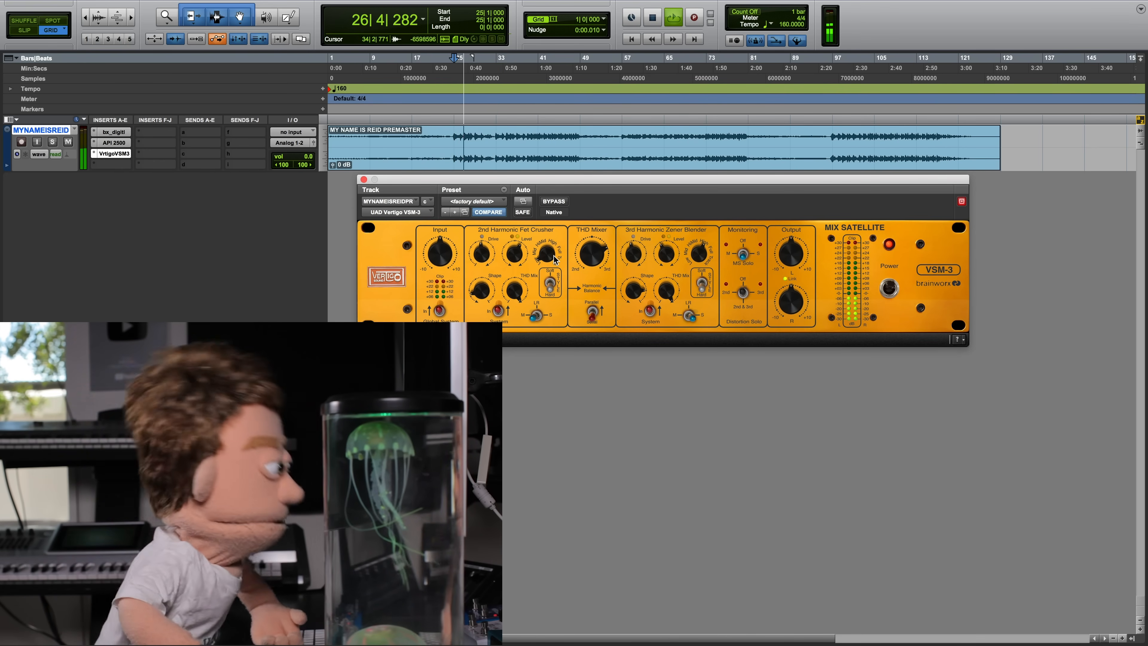
{"action": "key", "text": "space"}
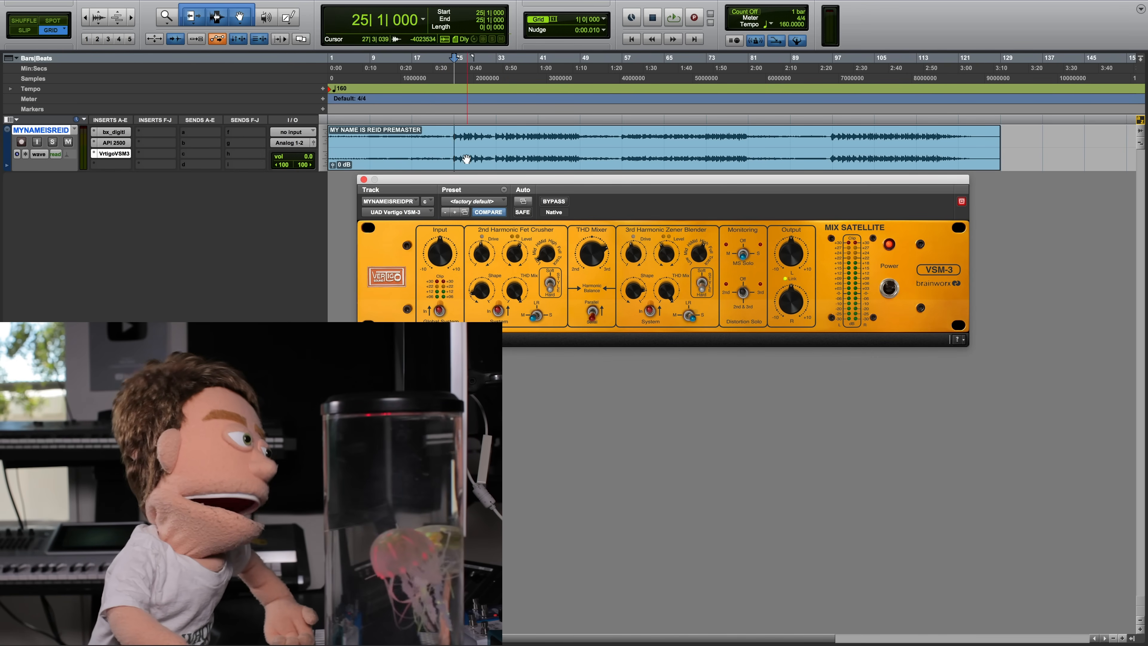
Adjust the 2nd Harmonic Fet Crusher's Drive, Level and Shape while playing from bar 25, and set its THD Mix to 100%.
{"action": "key", "text": "space"}
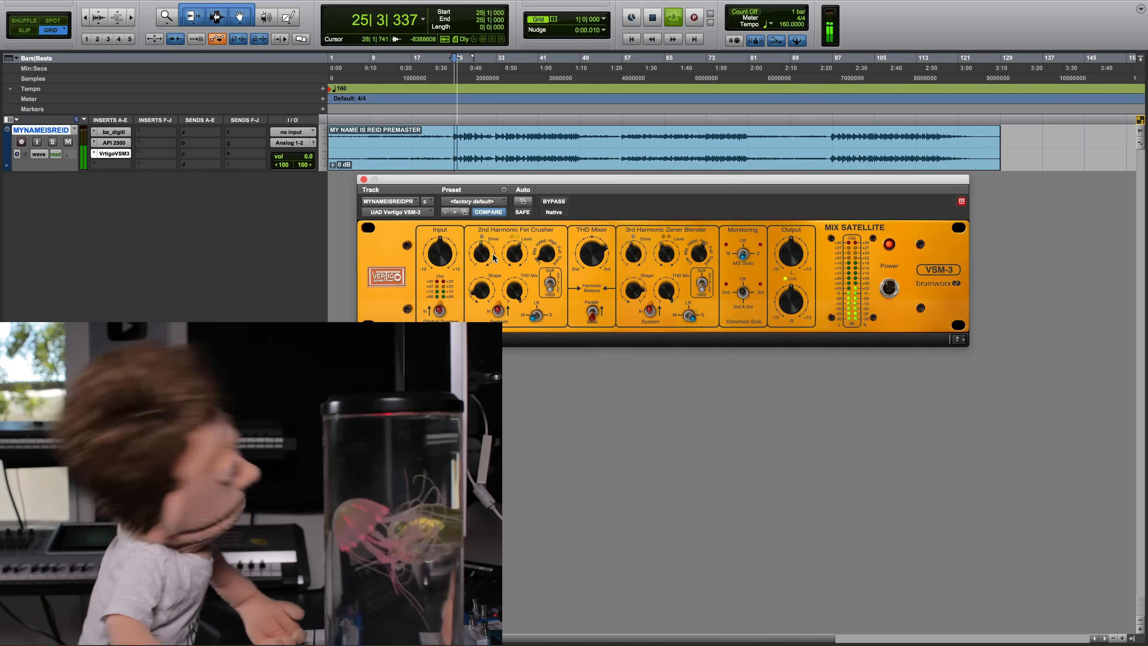
{"action": "mouse_move", "coordinate": [488, 246]}
{"action": "left_click_drag", "start_coordinate": [487, 247], "coordinate": [511, 241]}
{"action": "mouse_move", "coordinate": [510, 253]}
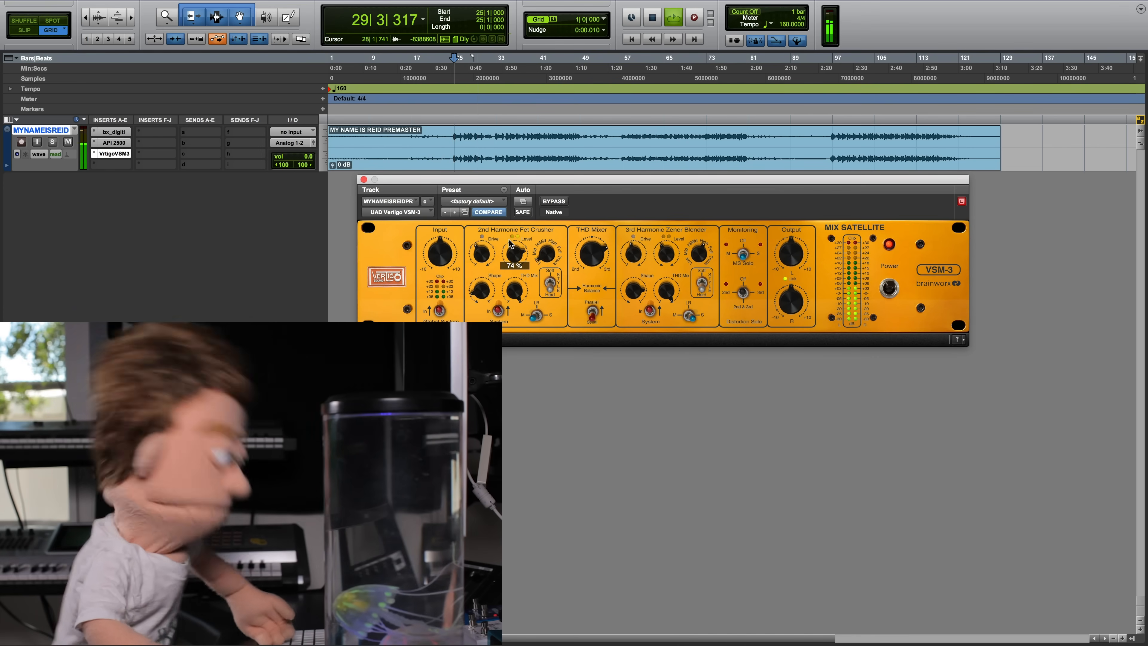
{"action": "left_click_drag", "start_coordinate": [483, 290], "coordinate": [493, 226]}
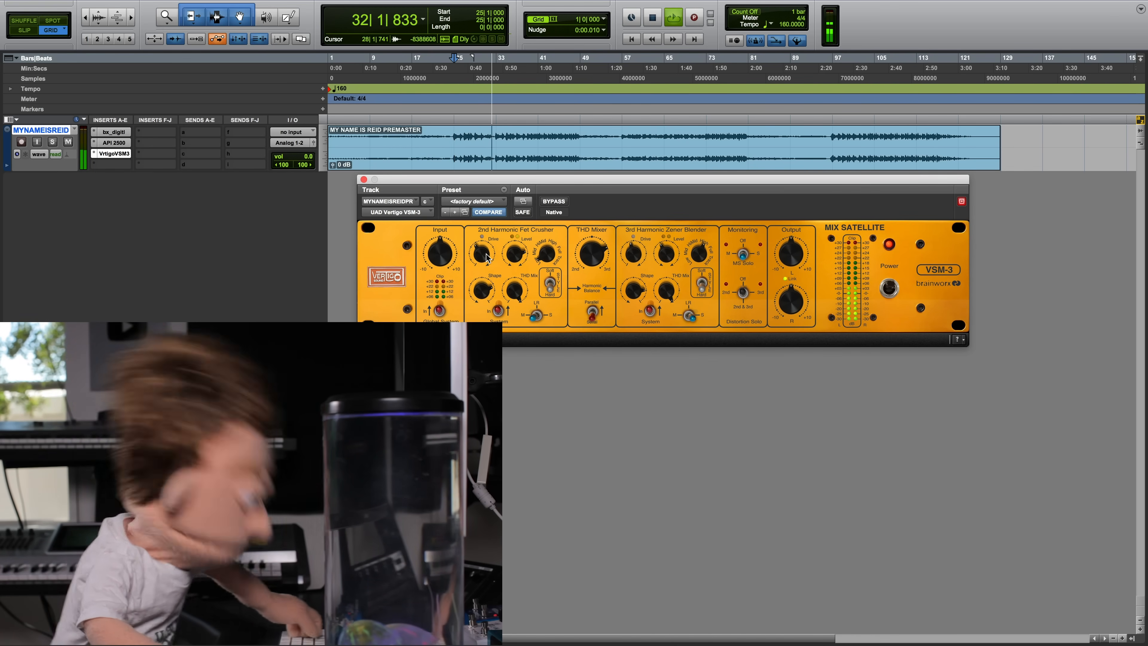
{"action": "mouse_move", "coordinate": [507, 288]}
{"action": "left_click_drag", "start_coordinate": [507, 288], "coordinate": [508, 270]}
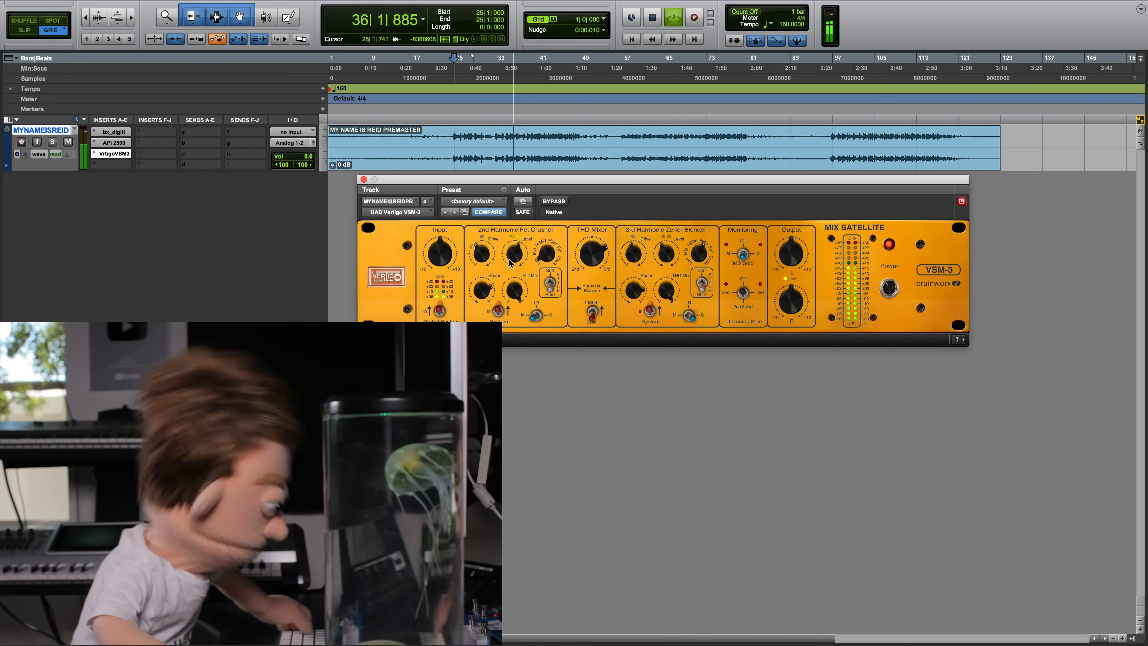
{"action": "left_click_drag", "start_coordinate": [487, 252], "coordinate": [539, 192]}
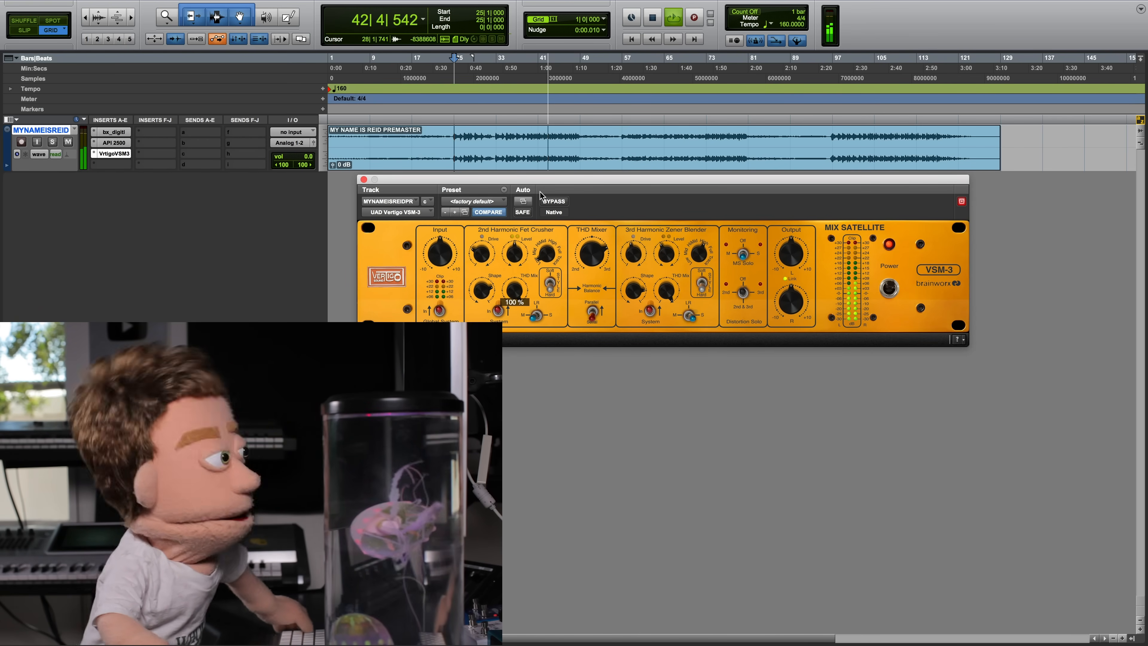
Set the 3rd Harmonic Zener Blender's Drive to about 54%, and adjust both harmonic sections' Level while playing from bar 25.
{"action": "left_click_drag", "start_coordinate": [670, 253], "coordinate": [695, 258]}
{"action": "key", "text": "space"}
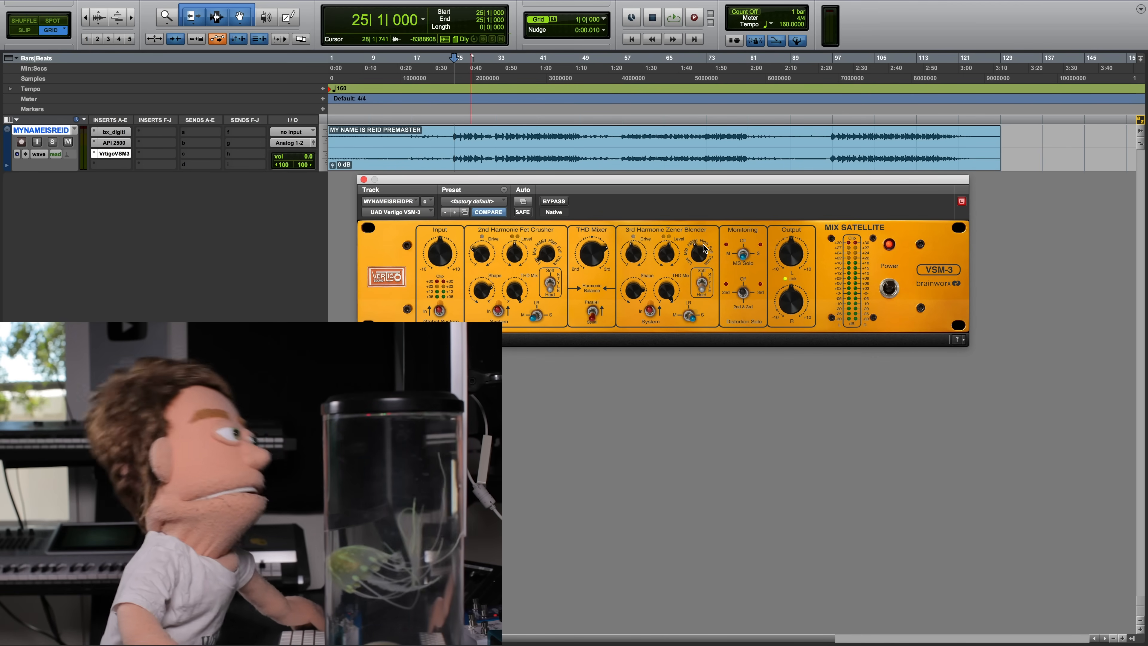
{"action": "key", "text": "space"}
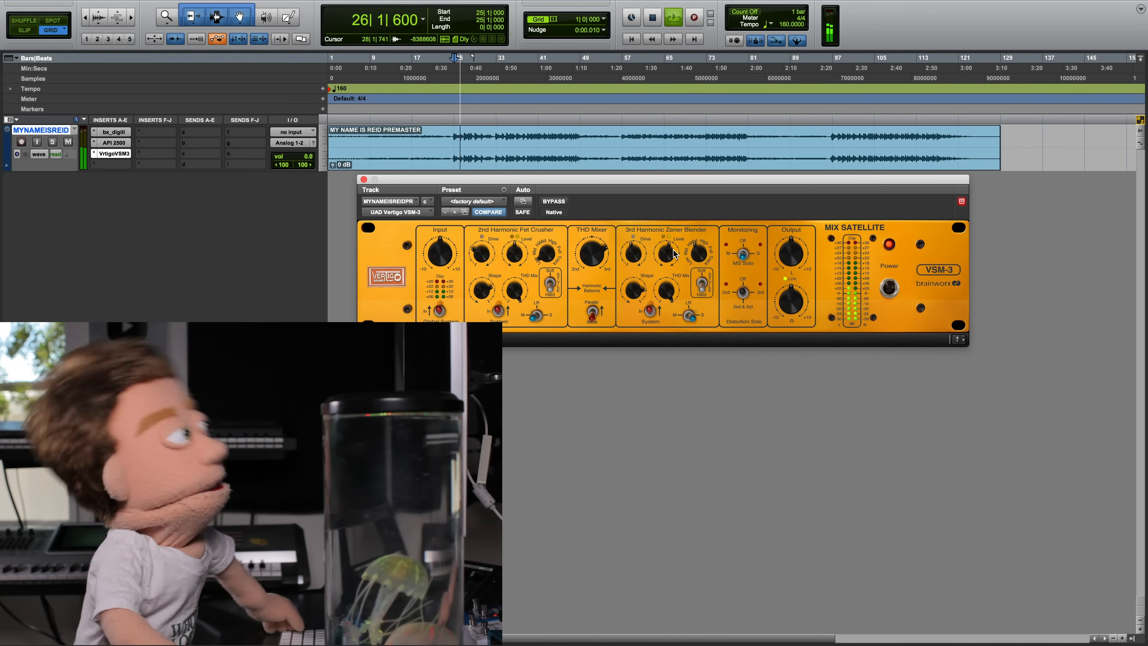
{"action": "left_click_drag", "start_coordinate": [631, 249], "coordinate": [628, 217]}
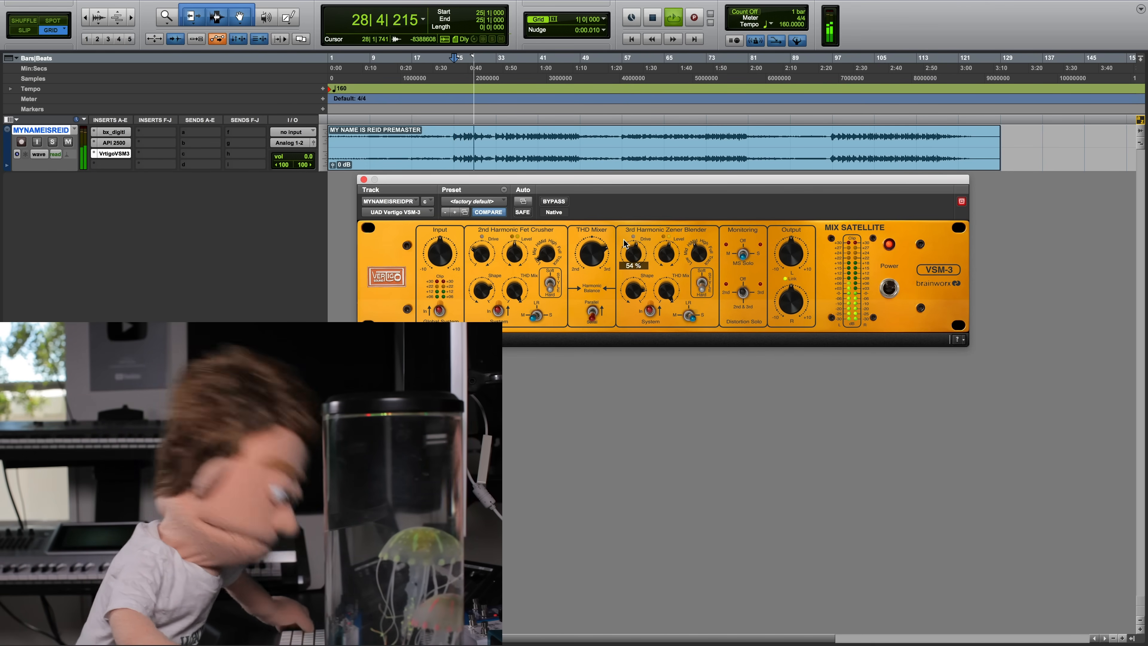
{"action": "key", "text": "space"}
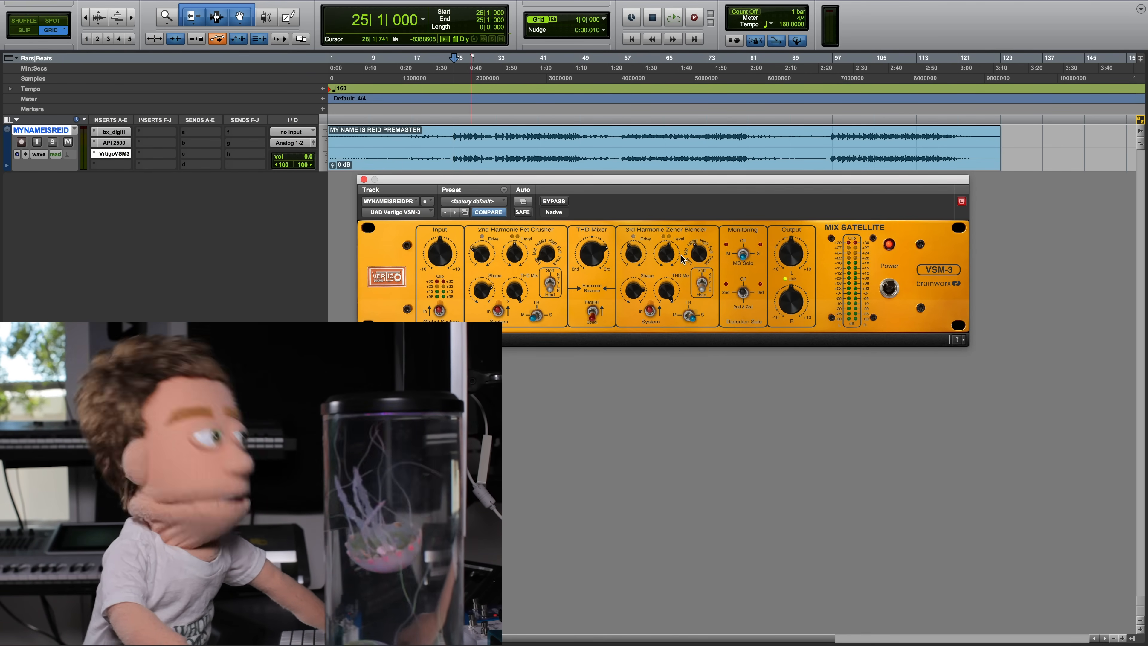
{"action": "key", "text": "space"}
{"action": "mouse_move", "coordinate": [662, 265]}
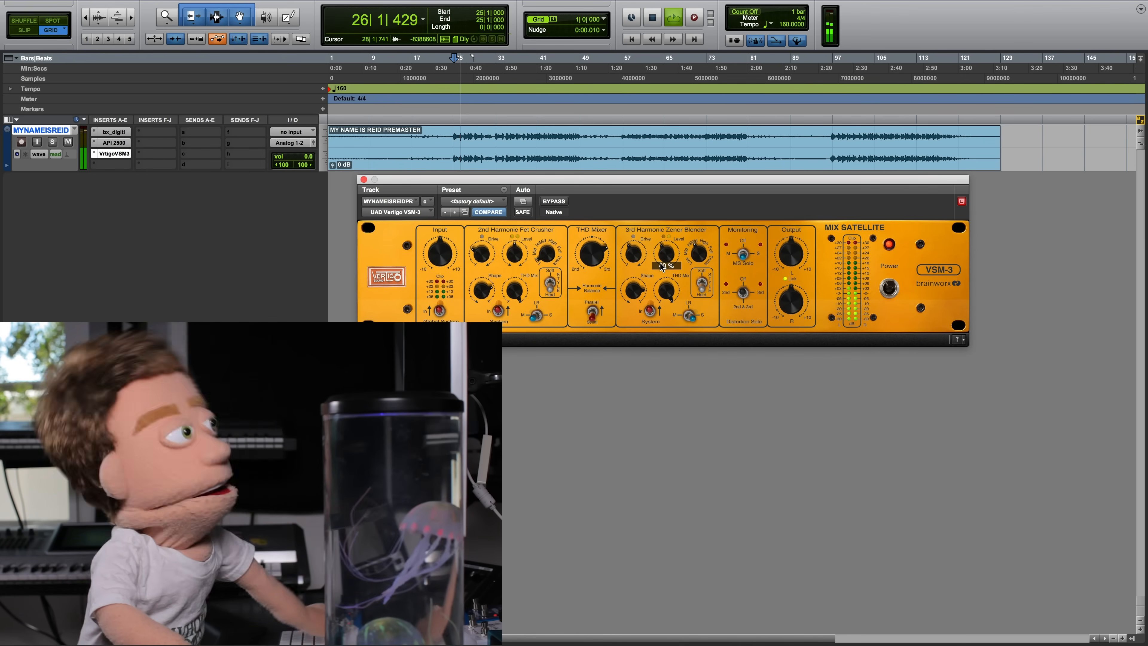
{"action": "mouse_move", "coordinate": [517, 255]}
{"action": "left_mouse_down"}
{"action": "mouse_move", "coordinate": [519, 293]}
{"action": "mouse_move", "coordinate": [517, 267]}
{"action": "left_mouse_up"}
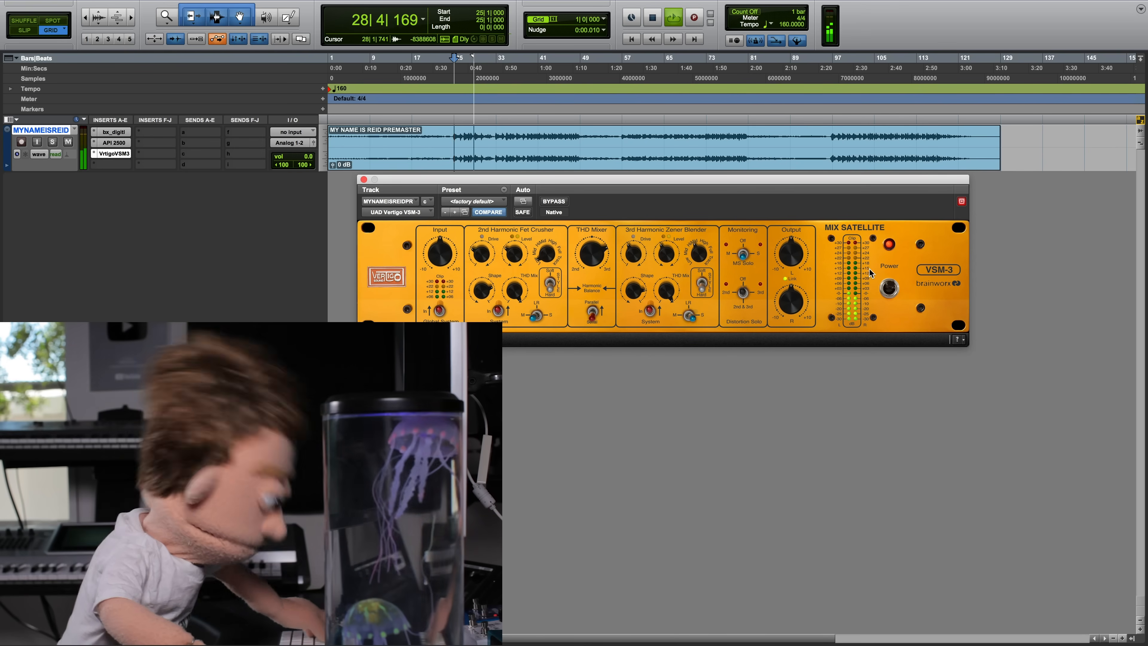
Compare the track with the VSM-3 powered off and on, and close the plug-in and stop playback.
{"action": "left_click", "coordinate": [888, 291]}
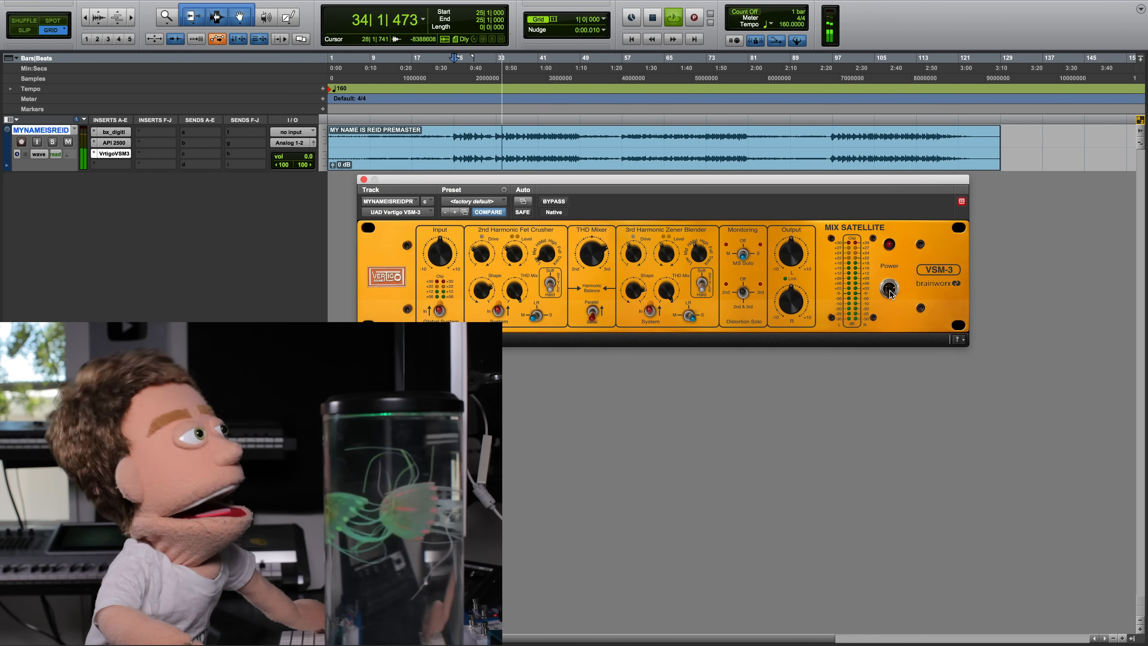
{"action": "left_click", "coordinate": [890, 289]}
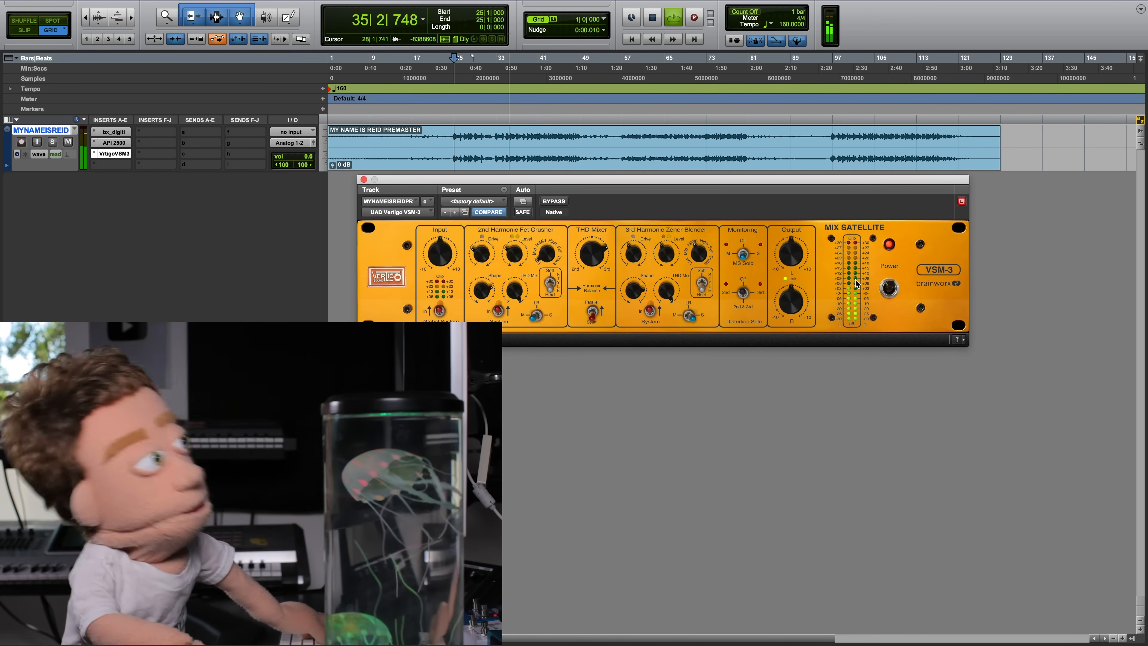
{"action": "mouse_move", "coordinate": [633, 255]}
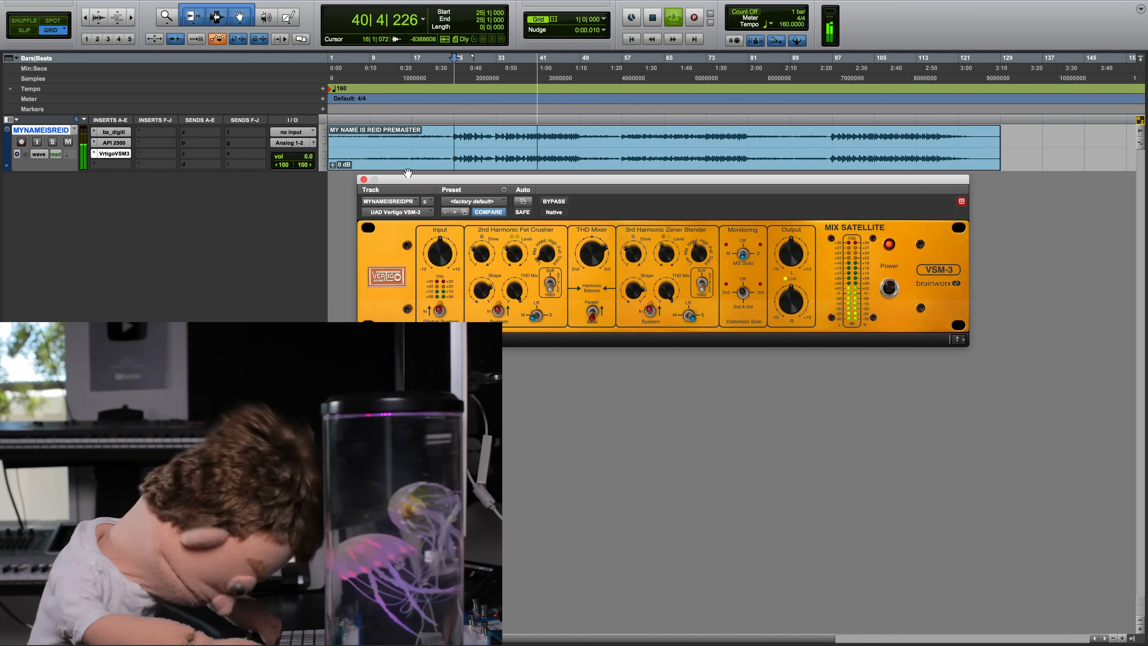
{"action": "left_click", "coordinate": [364, 180]}
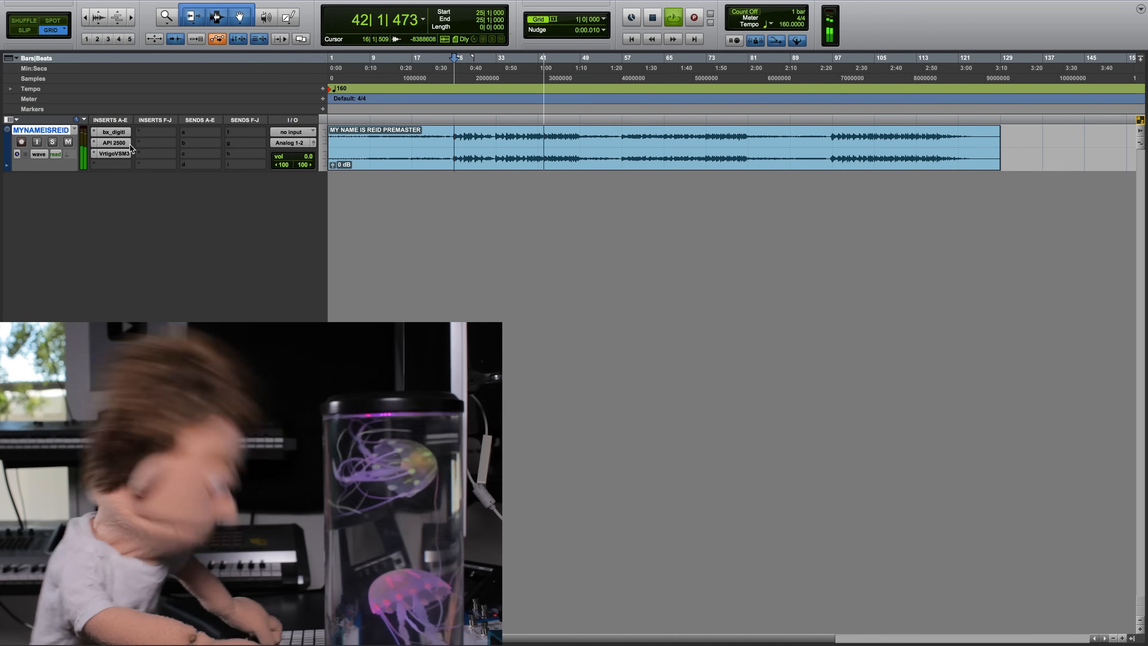
{"action": "key", "text": "space"}
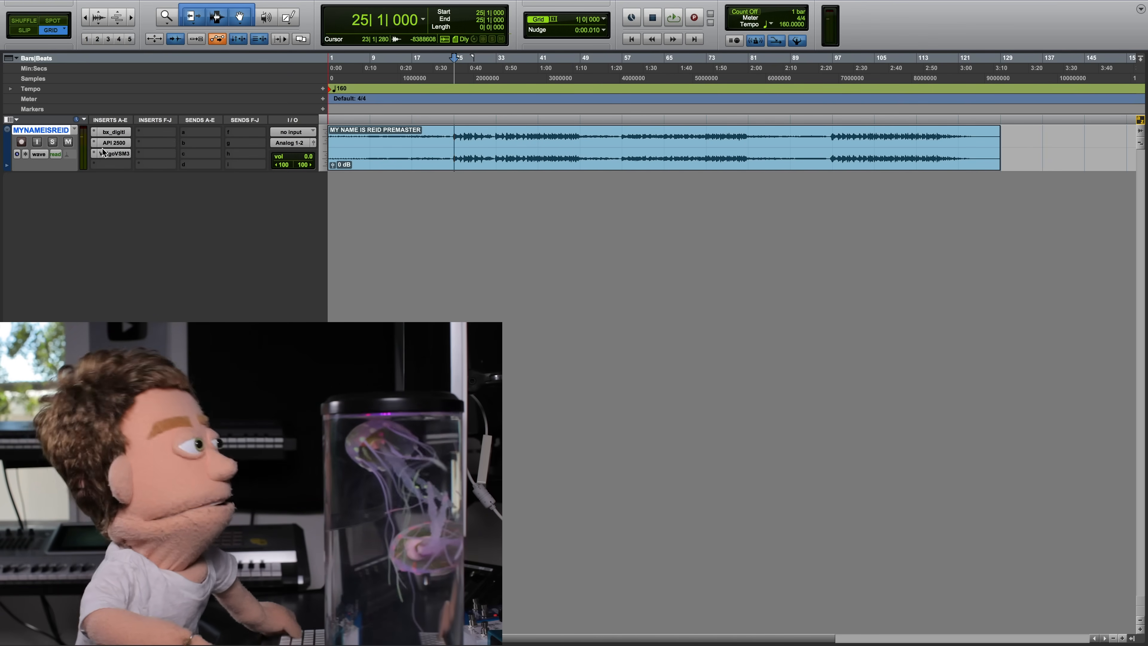
Insert the stereo UAD Precision Maximizer dynamics plug-in in the track's fourth insert slot.
{"action": "left_click", "coordinate": [109, 164]}
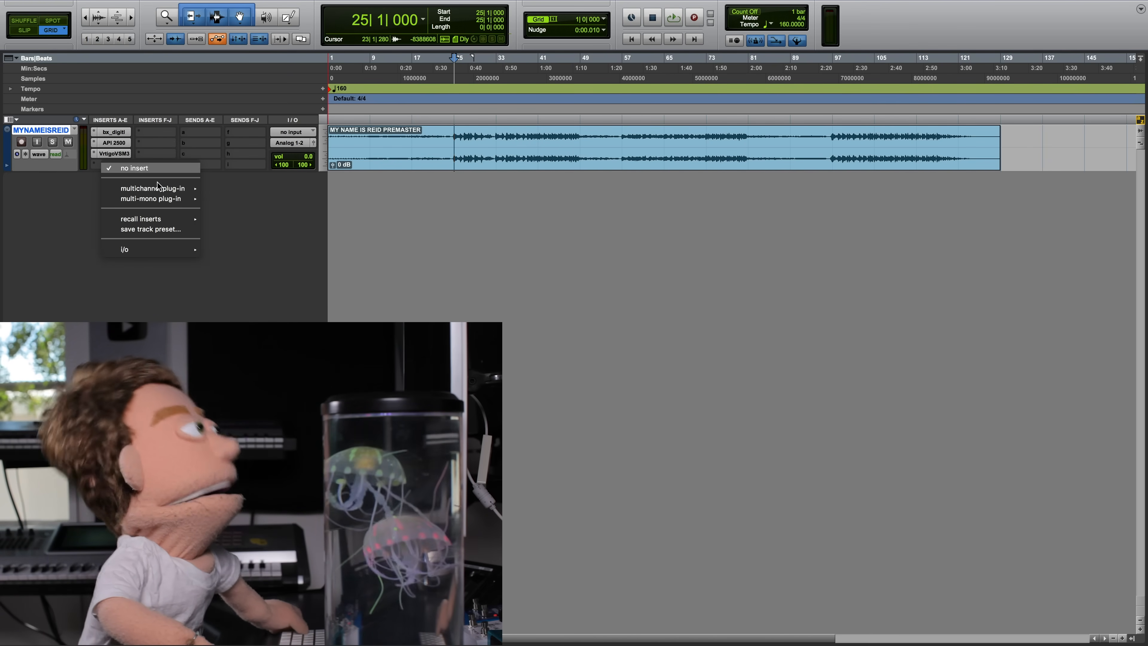
{"action": "mouse_move", "coordinate": [181, 188]}
{"action": "mouse_move", "coordinate": [266, 200]}
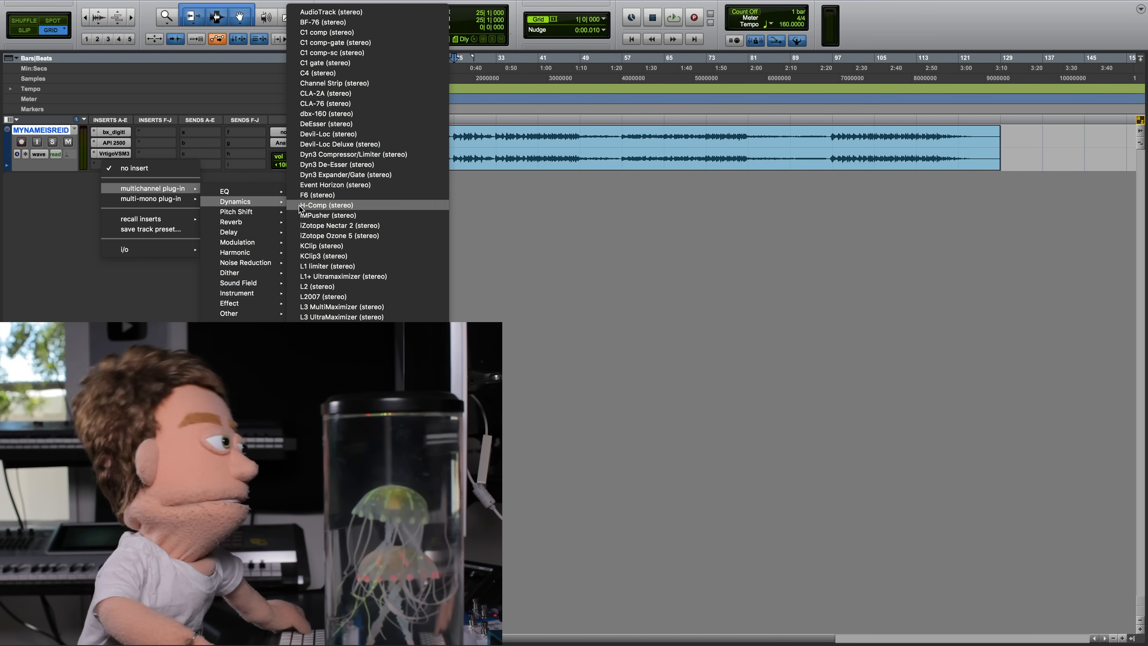
{"action": "scroll", "coordinate": [367, 317], "scroll_direction": "down", "scroll_amount": 20}
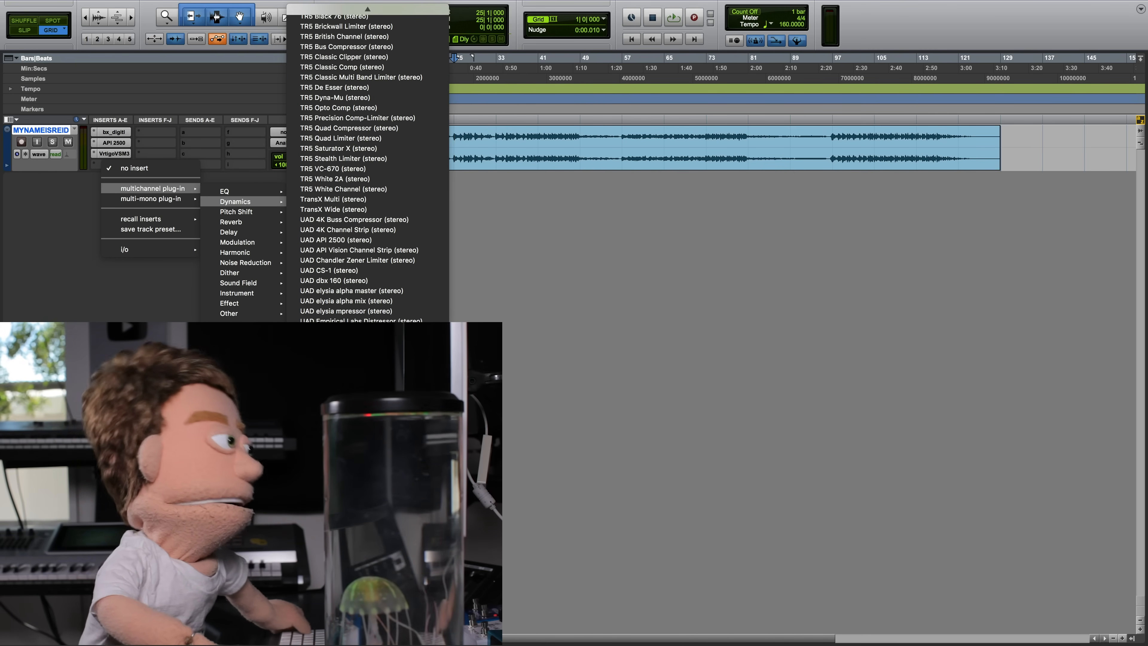
{"action": "scroll", "coordinate": [367, 316], "scroll_direction": "down", "scroll_amount": 4}
{"action": "scroll", "coordinate": [368, 317], "scroll_direction": "down", "scroll_amount": 4}
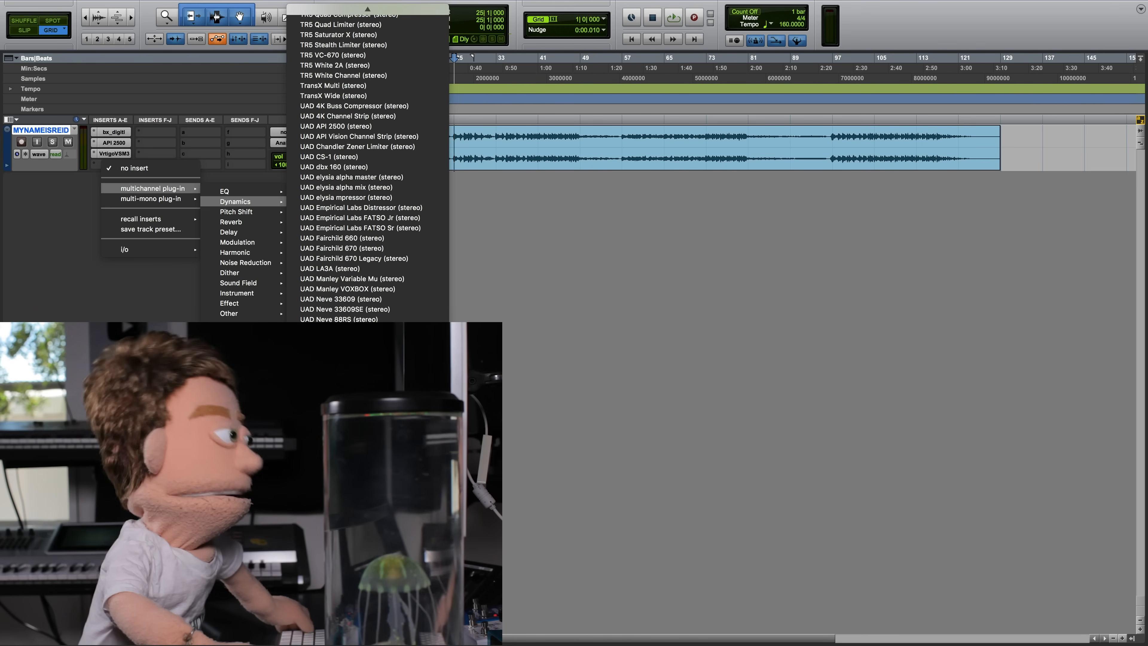
{"action": "scroll", "coordinate": [366, 239], "scroll_direction": "up", "scroll_amount": 5}
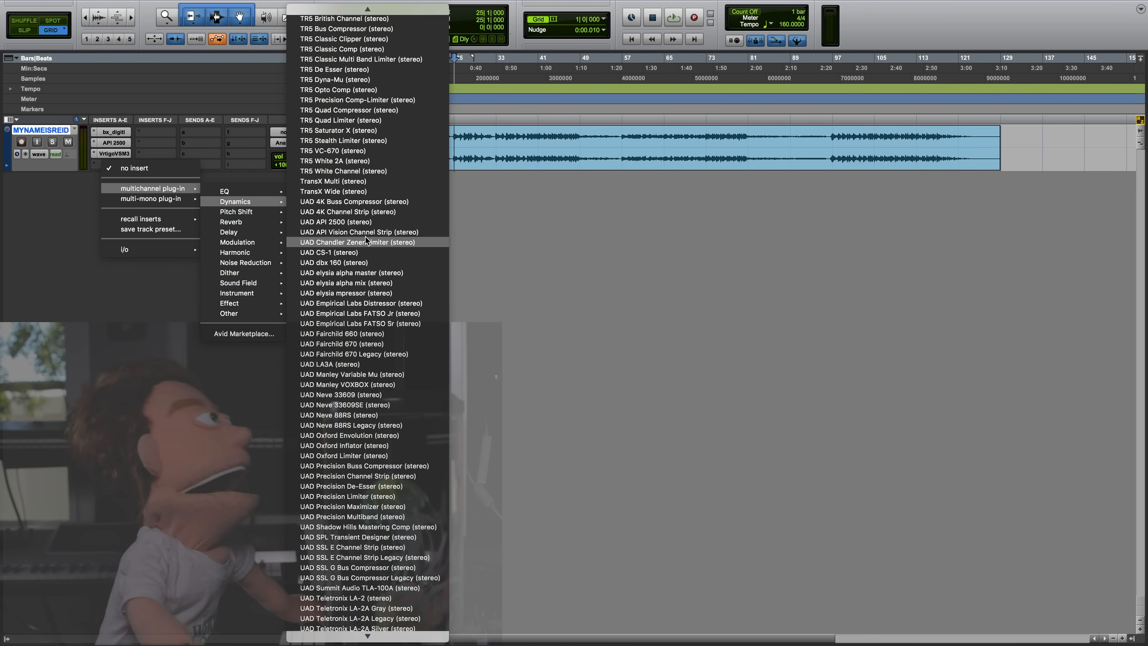
{"action": "left_click", "coordinate": [404, 506]}
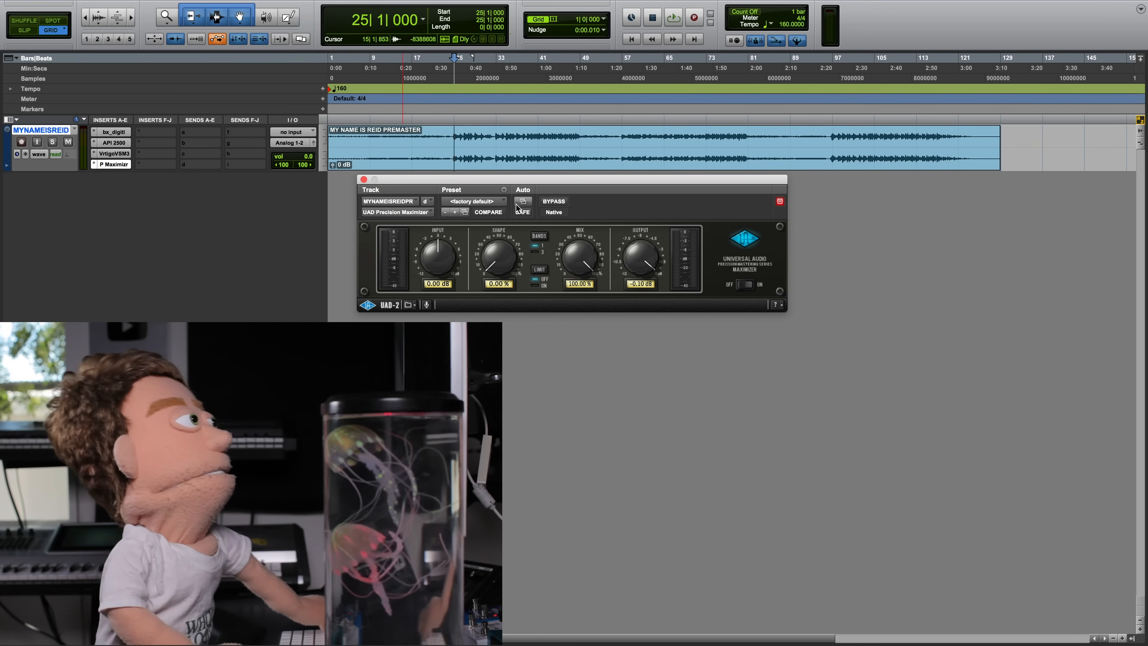
Switch on the Precision Maximizer's Limit and raise its Input to about 1.44 dB while playing from bar 25.
{"action": "left_click", "coordinate": [535, 282]}
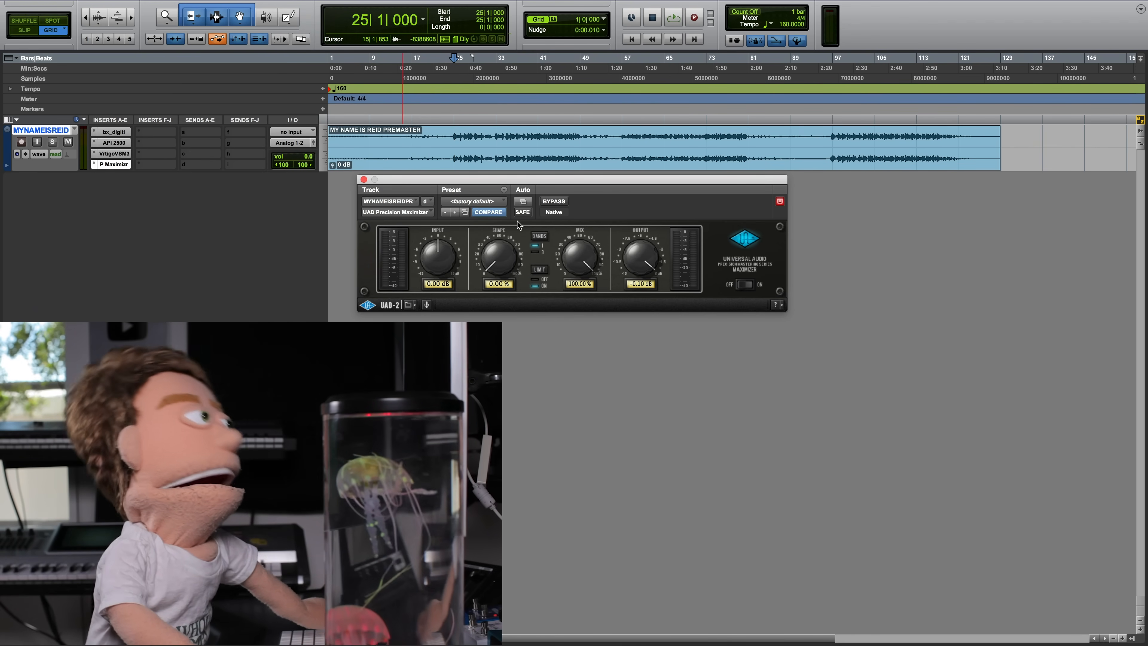
{"action": "key", "text": "space"}
{"action": "left_click_drag", "start_coordinate": [447, 260], "coordinate": [445, 249]}
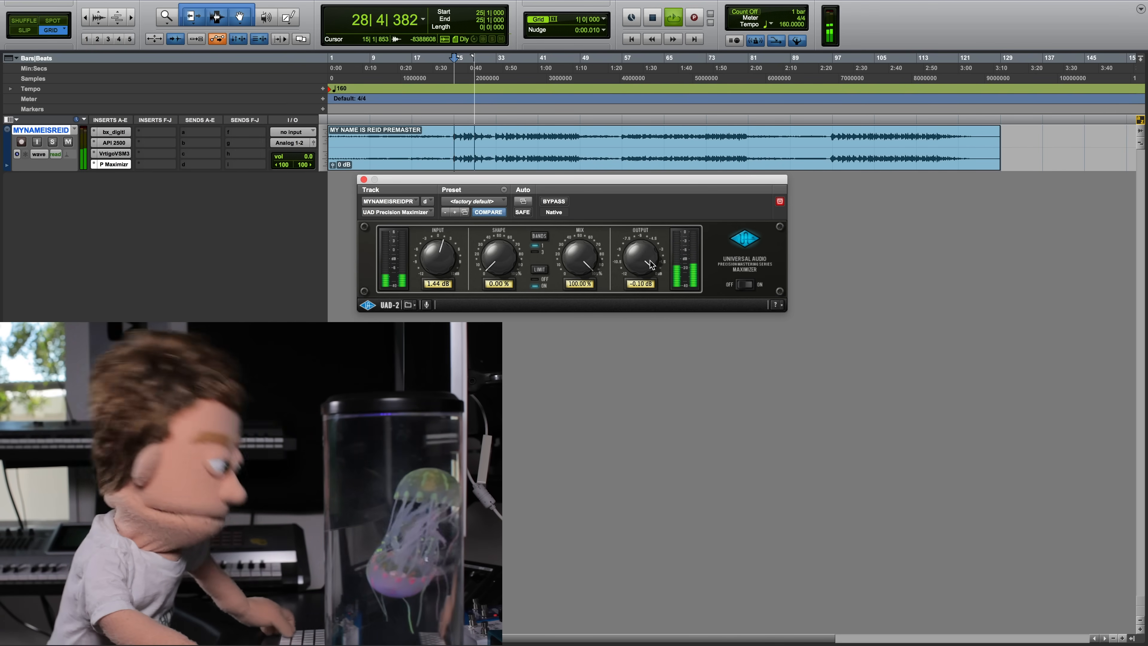
Lower the track volume to -7.3 dB and set the maximizer's Input to about 7.08 dB while listening from bar 25.
{"action": "key", "text": "space"}
{"action": "key", "text": "space"}
{"action": "left_click_drag", "start_coordinate": [443, 262], "coordinate": [438, 246]}
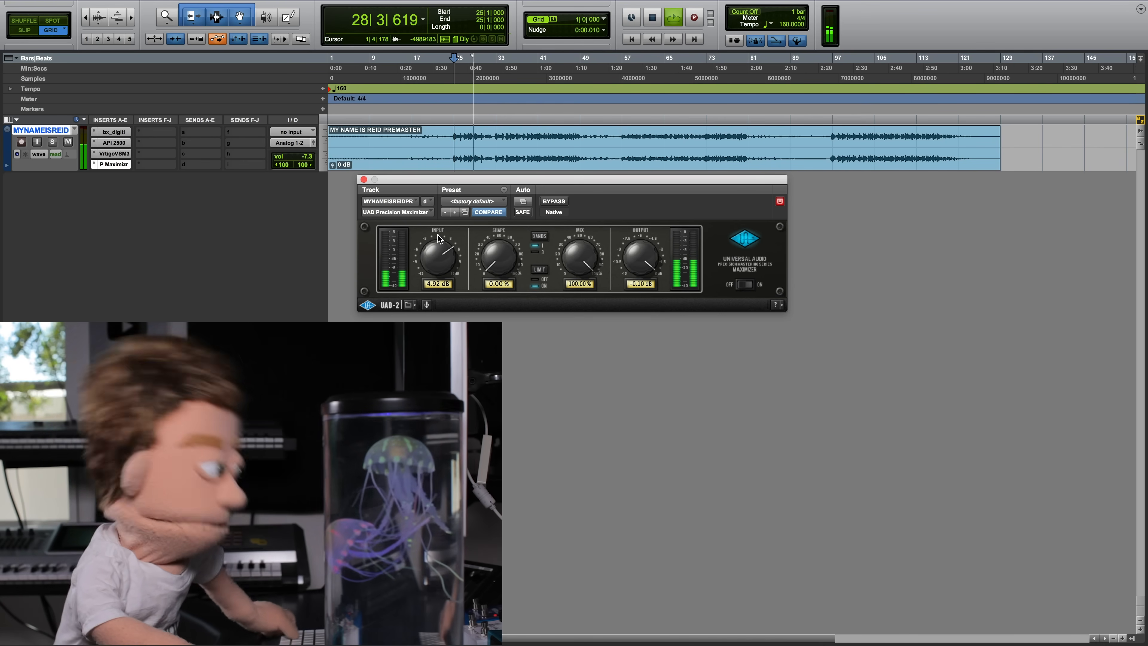
{"action": "left_click_drag", "start_coordinate": [438, 238], "coordinate": [438, 263]}
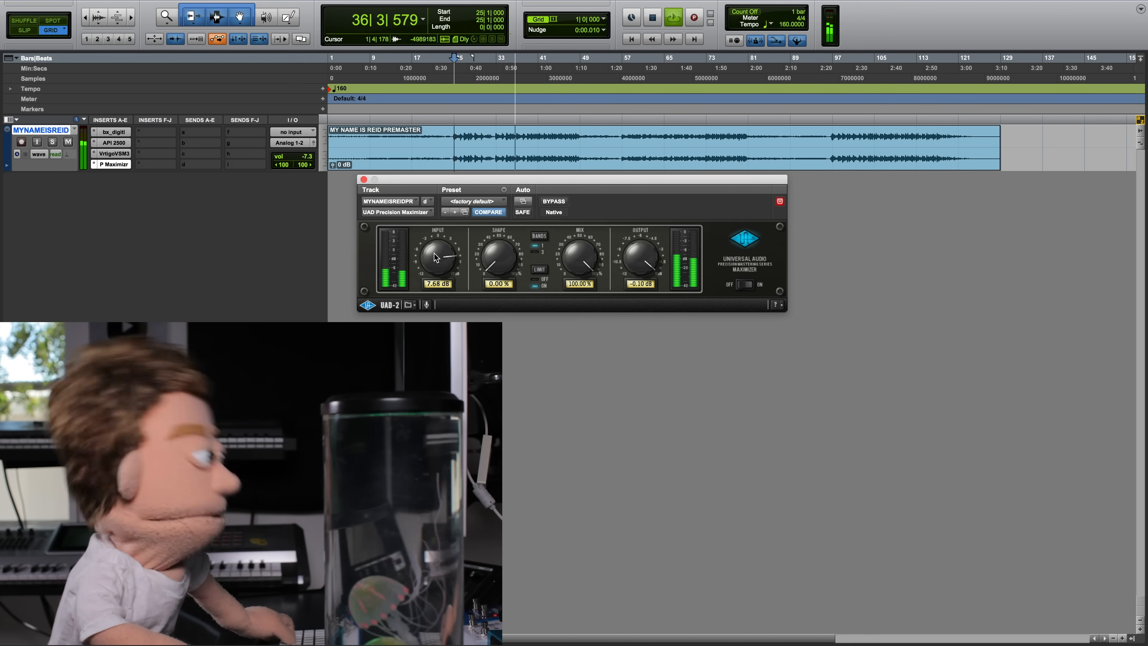
{"action": "left_click_drag", "start_coordinate": [434, 259], "coordinate": [434, 260]}
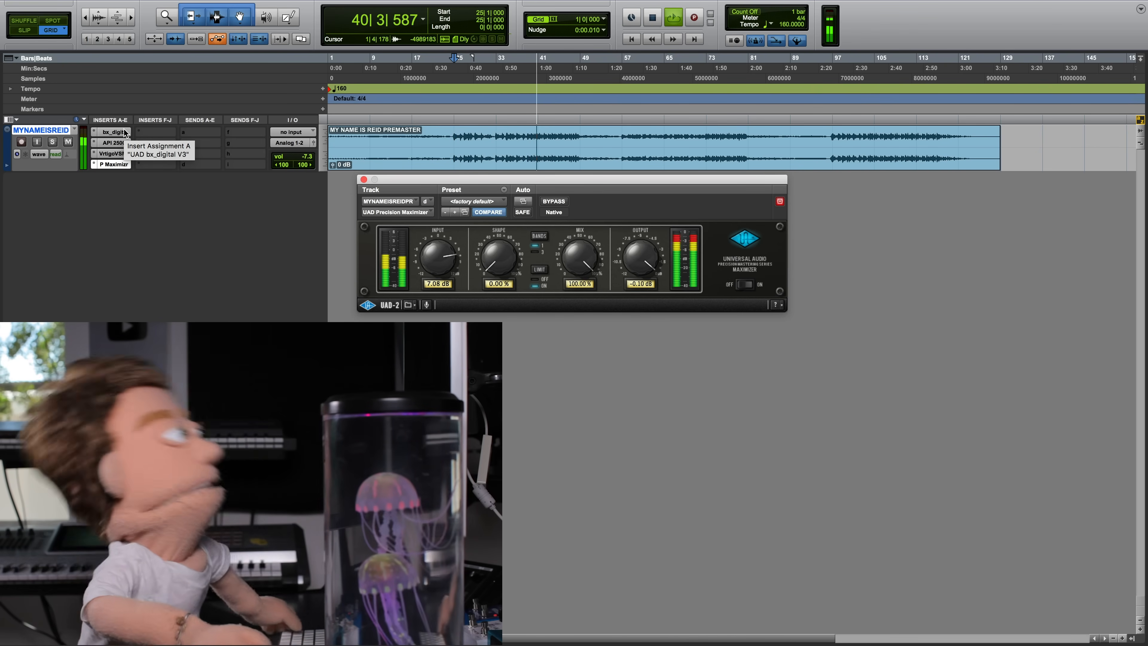
{"action": "key", "text": "space"}
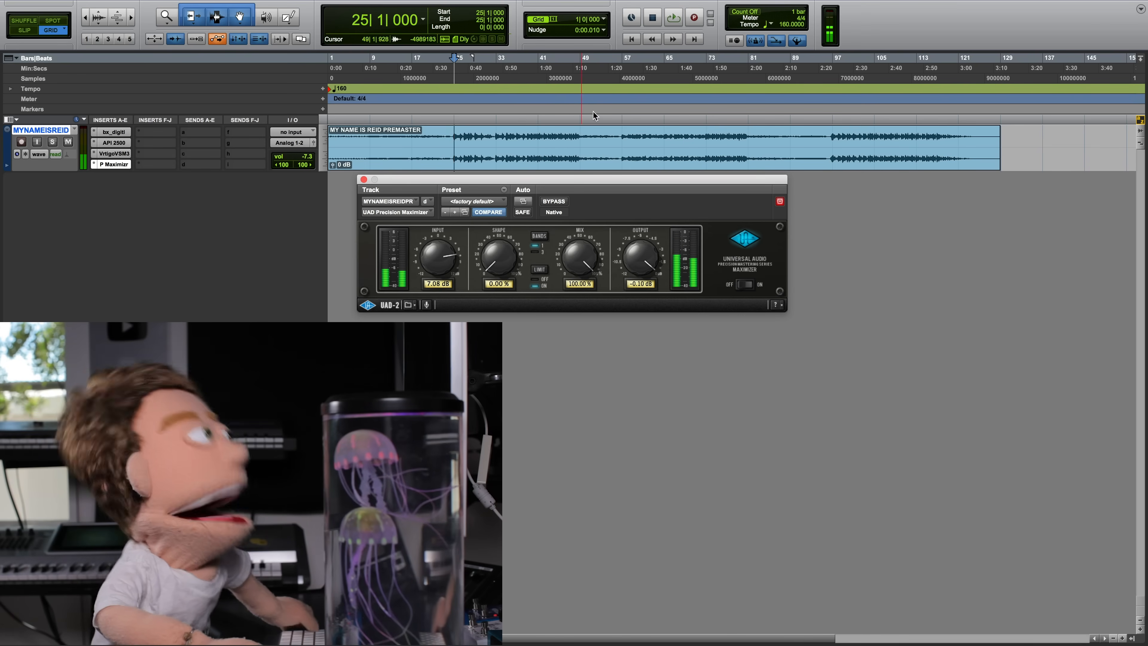
Play from bar 38 and boost bx_digital V3's Stereo-Section HF band by 5.2 dB at 8.72 kHz with a Q of 0.9.
{"action": "left_click", "coordinate": [503, 143]}
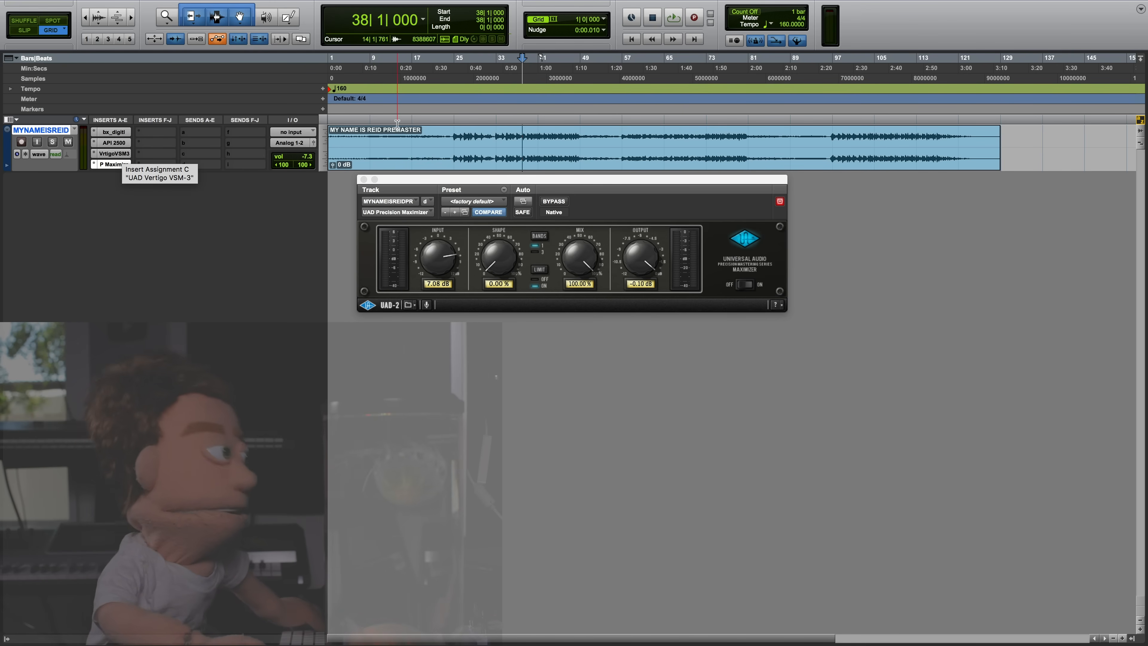
{"action": "key", "text": "space"}
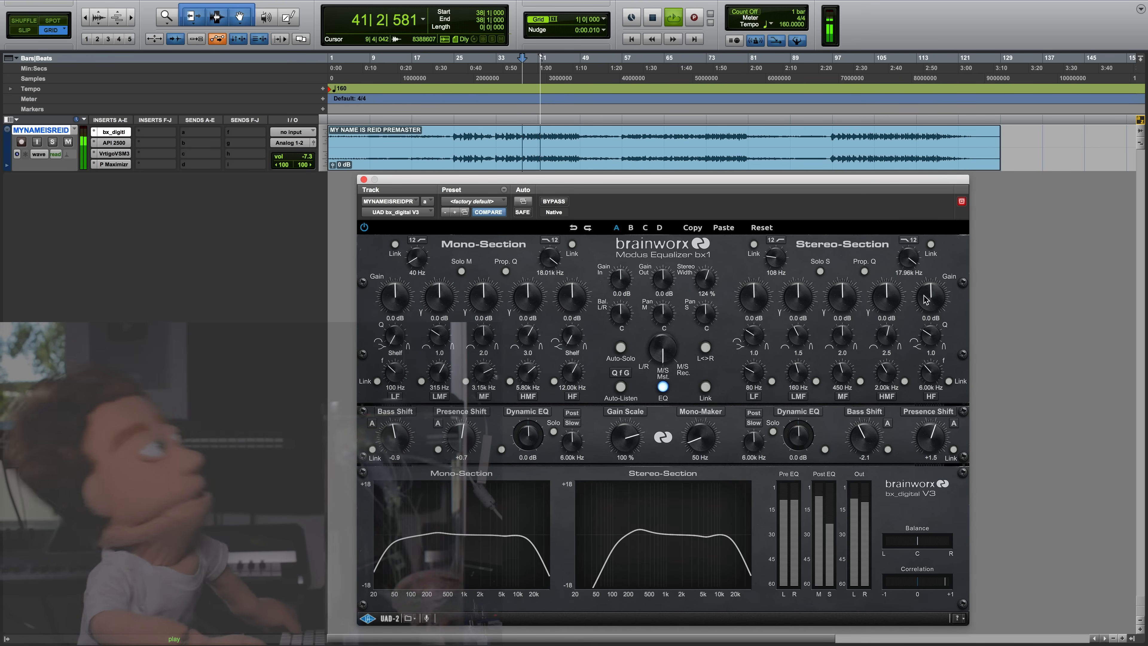
{"action": "left_click_drag", "start_coordinate": [925, 299], "coordinate": [932, 362]}
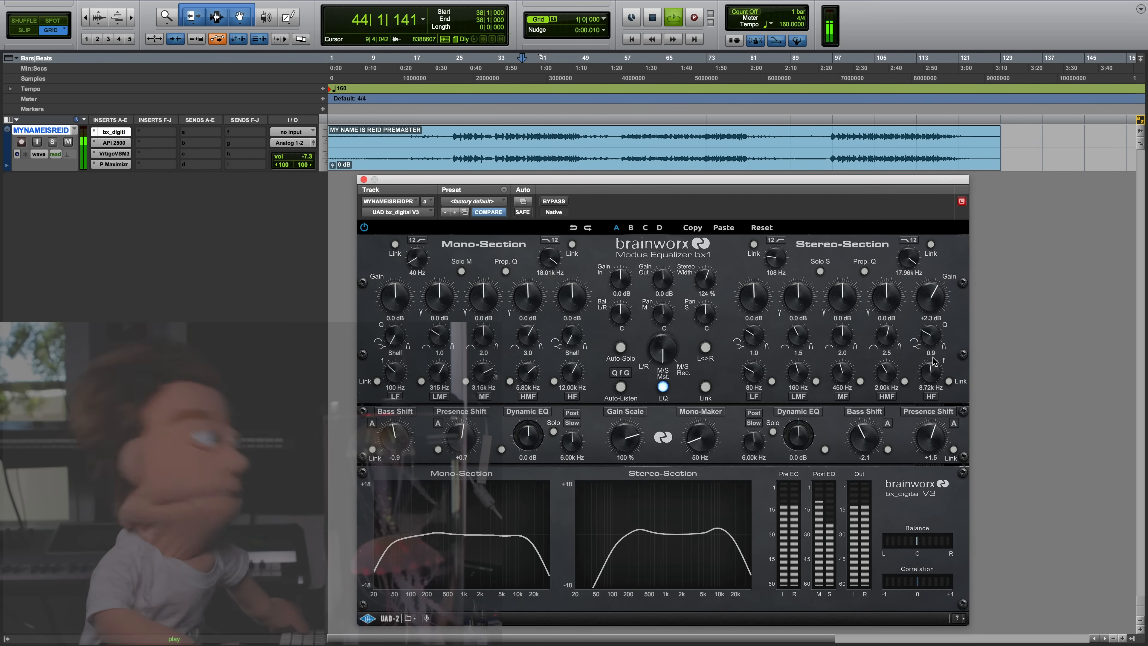
{"action": "left_click_drag", "start_coordinate": [938, 290], "coordinate": [936, 301]}
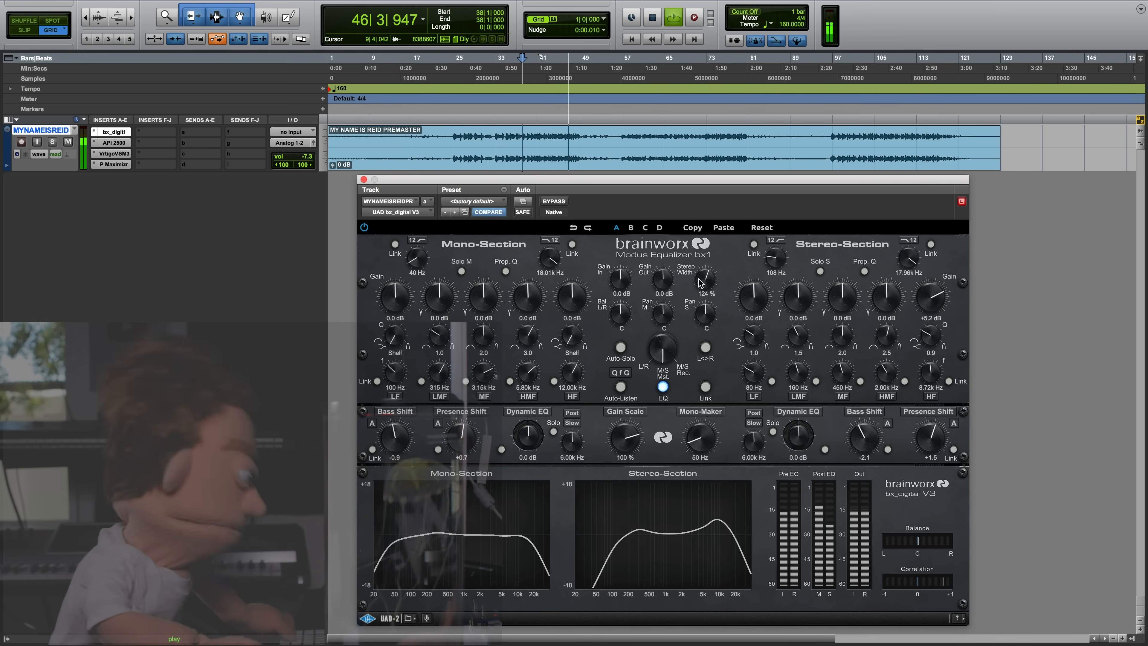
In the Mono-Section, set the HF band to +0.4 dB at 15.67 kHz with Q 0.8, and raise the LMF gain to +3.0 dB.
{"action": "left_click_drag", "start_coordinate": [577, 292], "coordinate": [575, 285]}
{"action": "left_click_drag", "start_coordinate": [570, 328], "coordinate": [571, 306]}
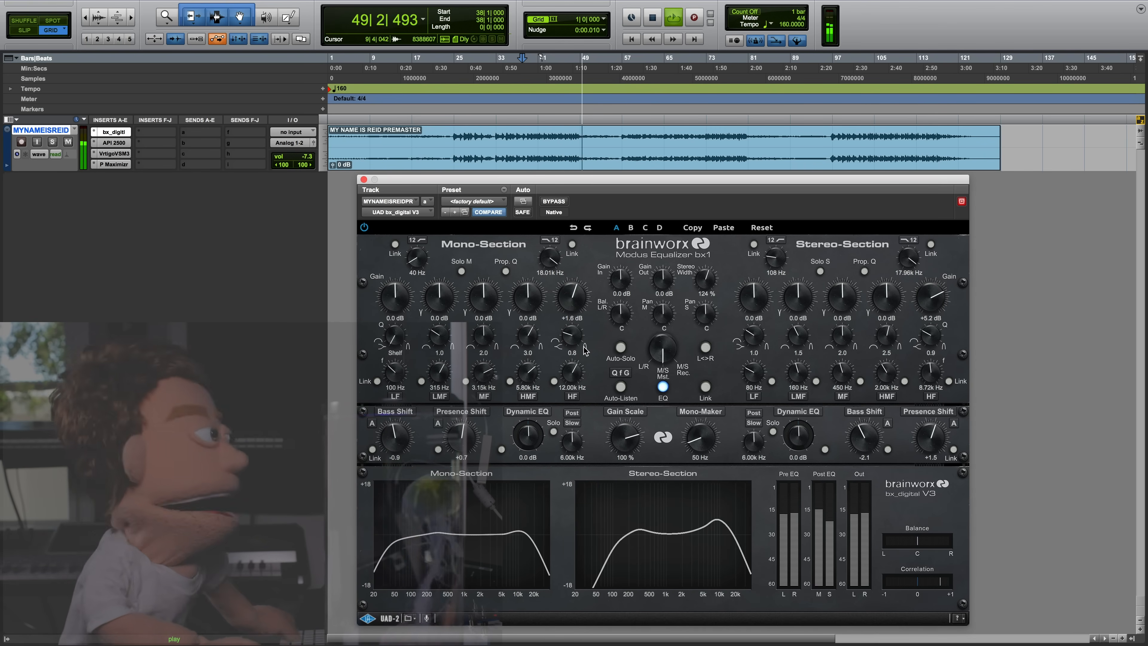
{"action": "key", "text": "space"}
{"action": "key", "text": "space"}
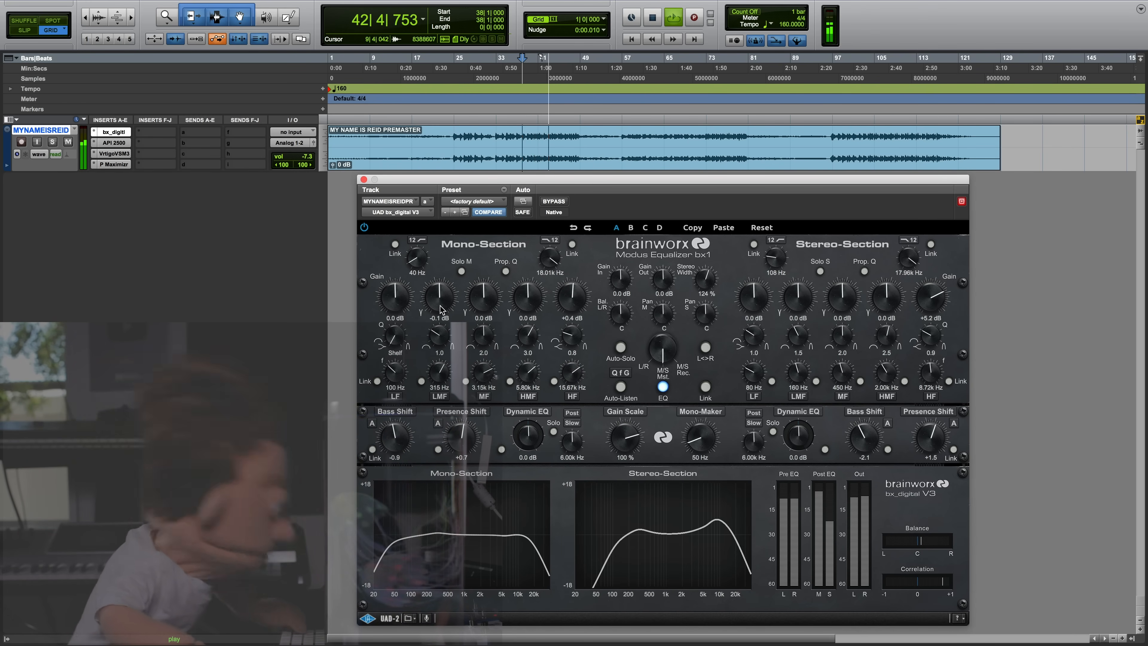
{"action": "left_click_drag", "start_coordinate": [442, 310], "coordinate": [443, 293]}
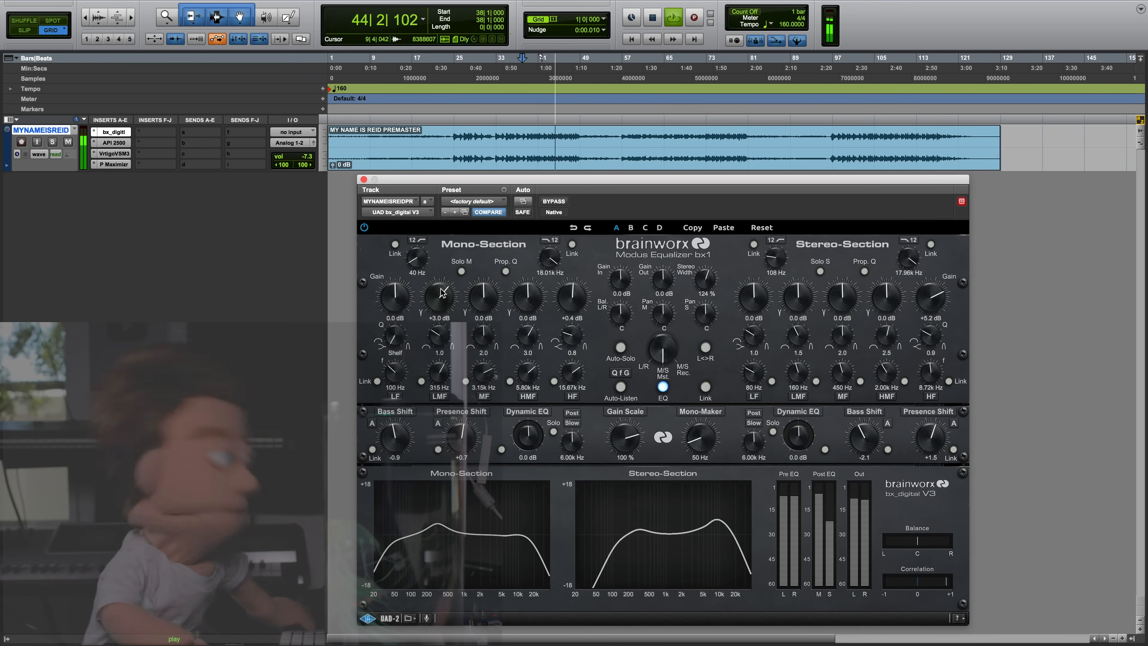